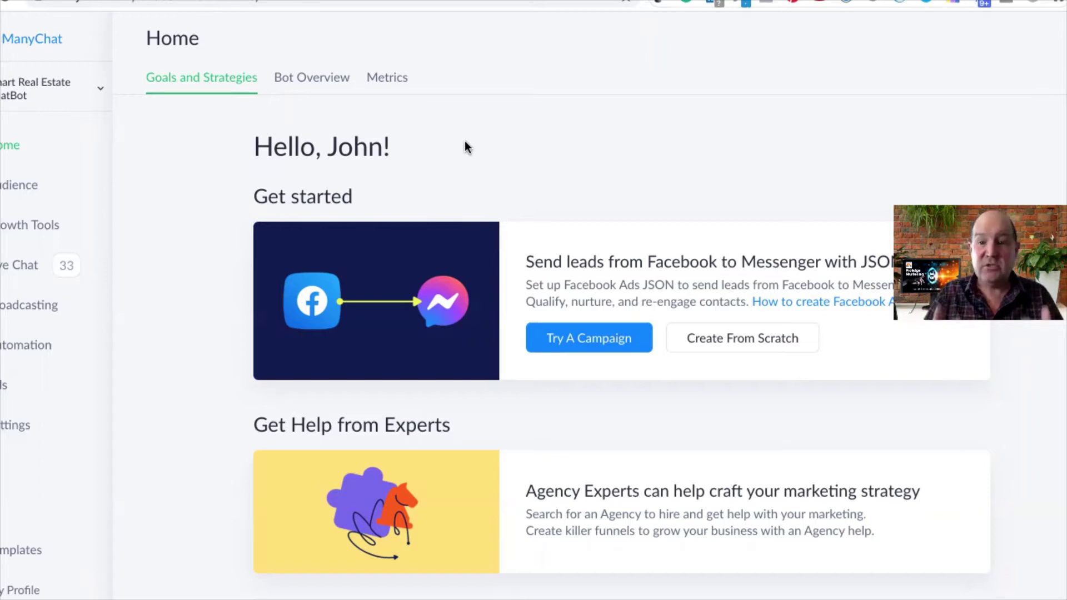
Open the App Setup of the installed Botsheets app from the chatbot's settings and select its Botsheets key
click(4, 426)
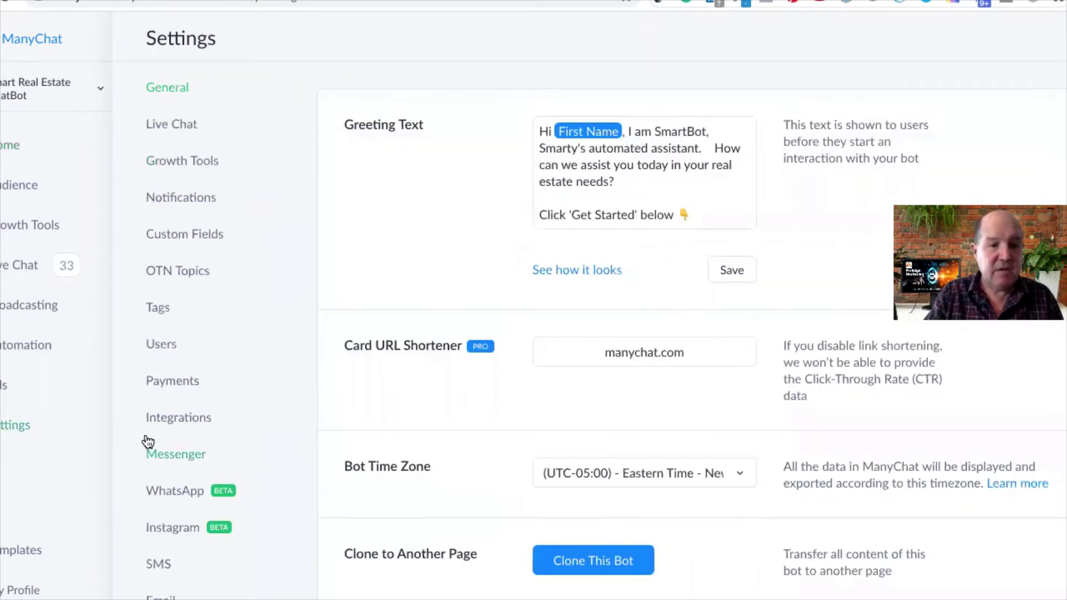
scroll(146, 438, down, 10)
scroll(144, 439, up, 5)
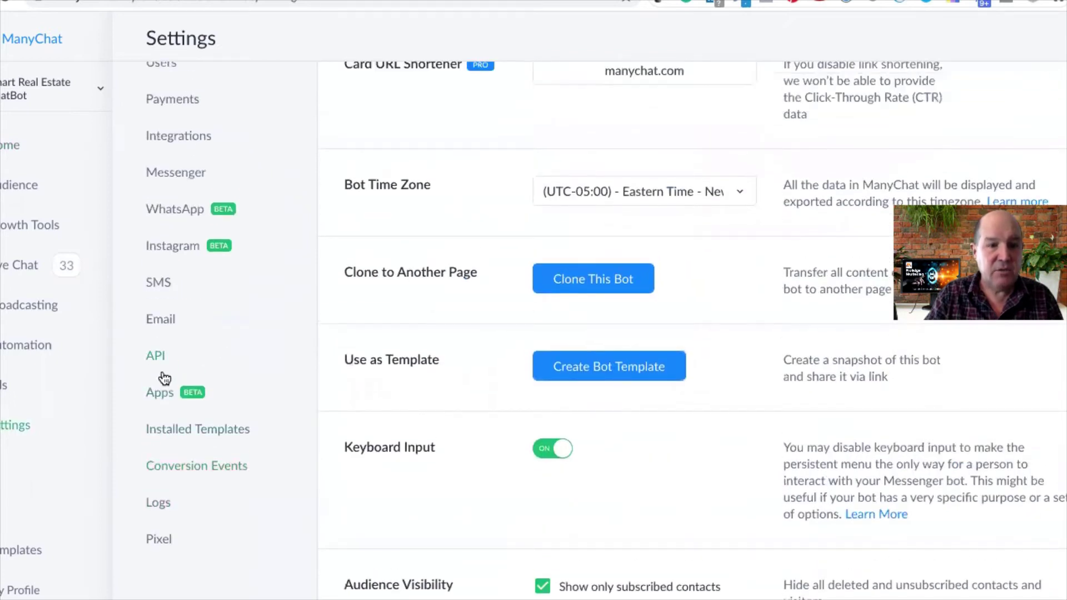
click(167, 389)
scroll(459, 348, up, 5)
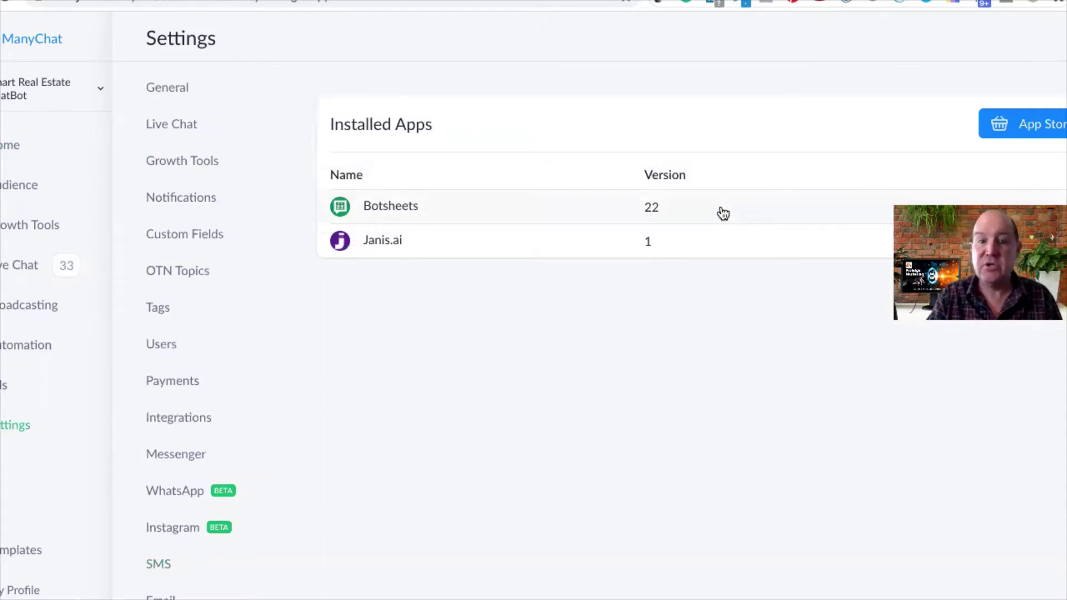
click(373, 206)
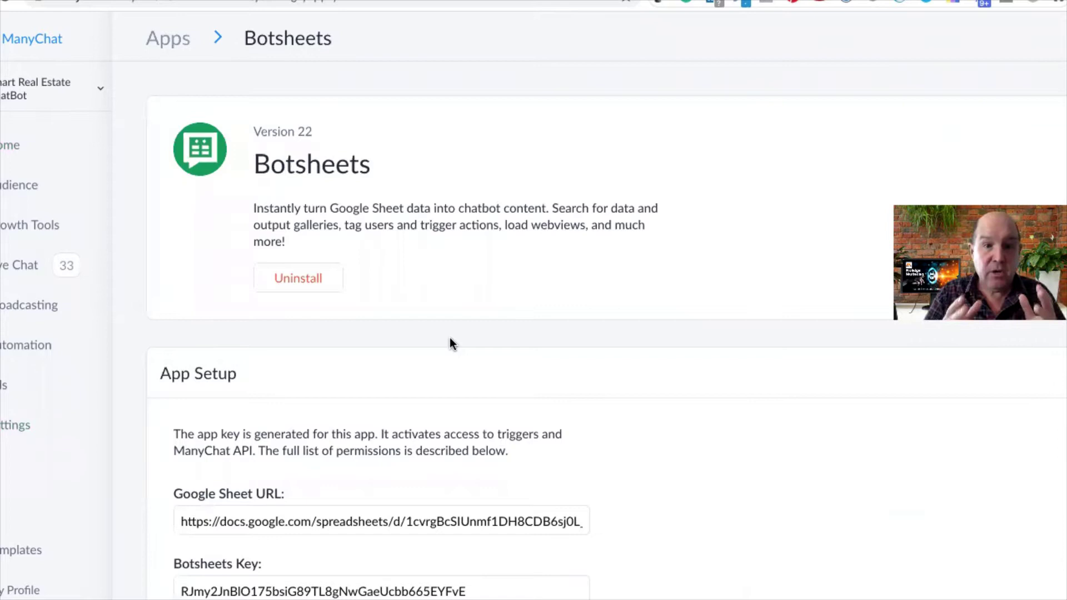
scroll(455, 461, down, 5)
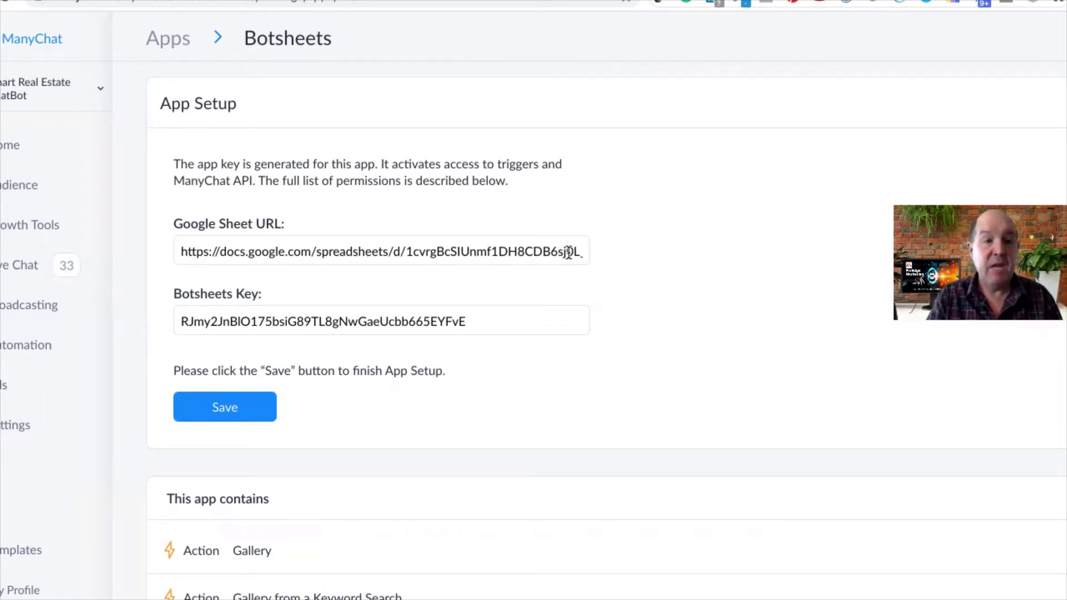
double_click(358, 321)
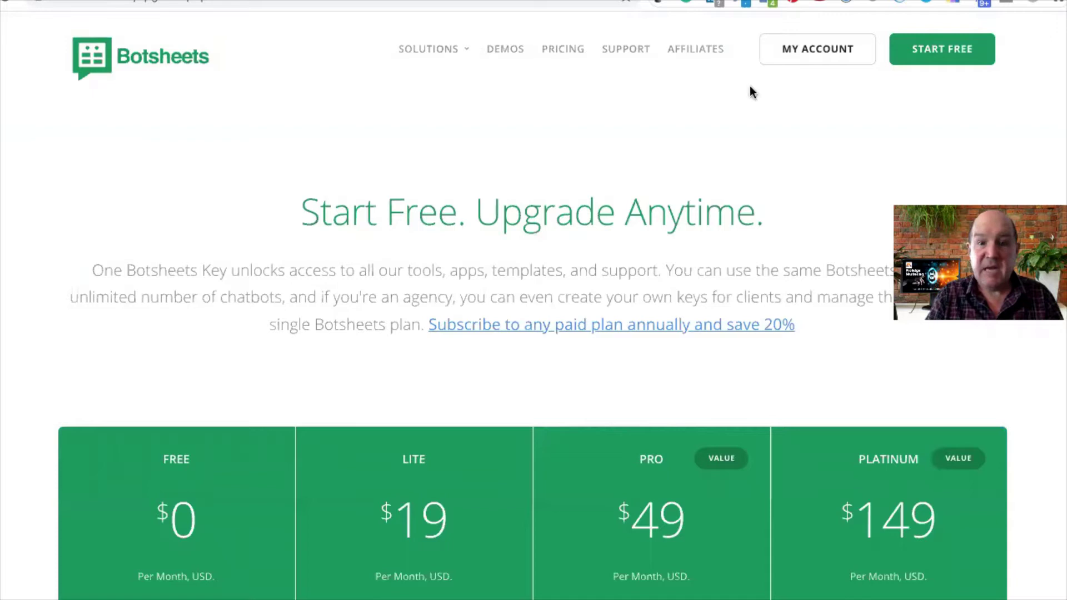
Sign in to the Botsheets account with the ProEdge Marketing Google account and select the main account's Botsheets key
click(822, 64)
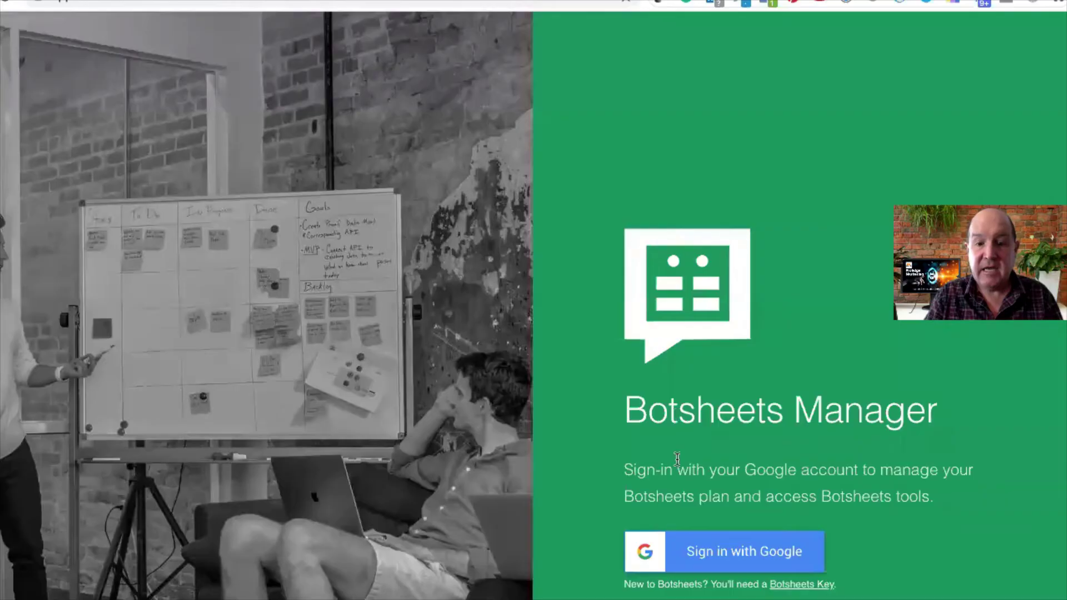
click(725, 562)
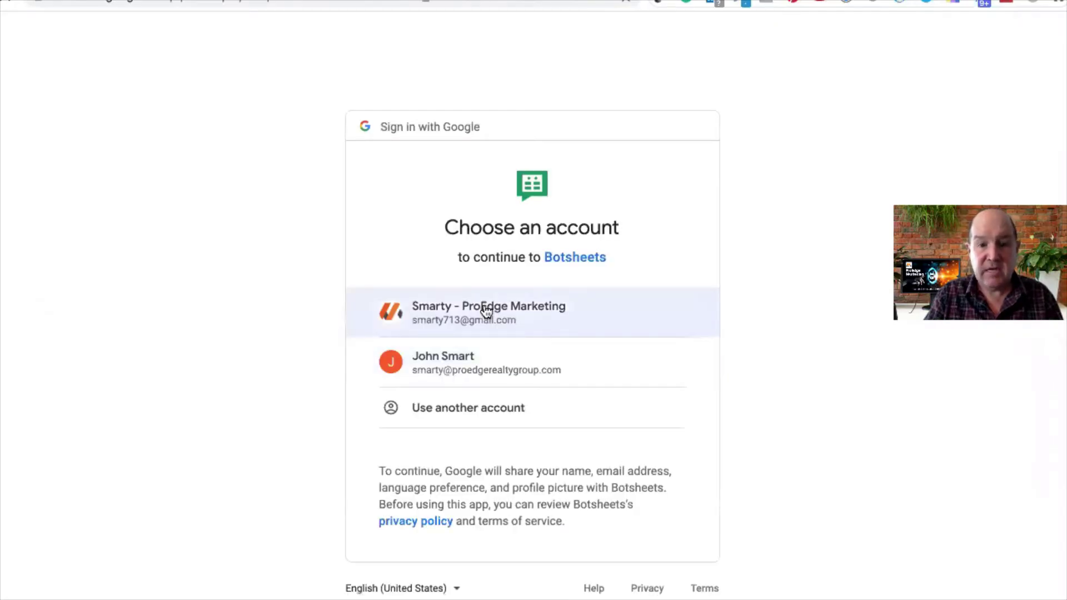
click(503, 321)
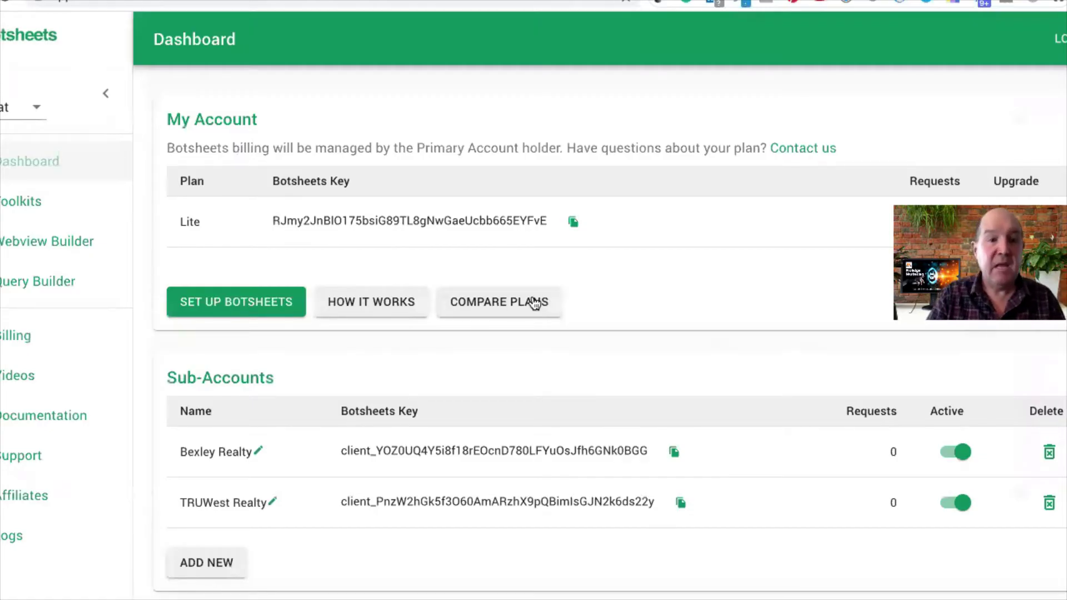
double_click(374, 214)
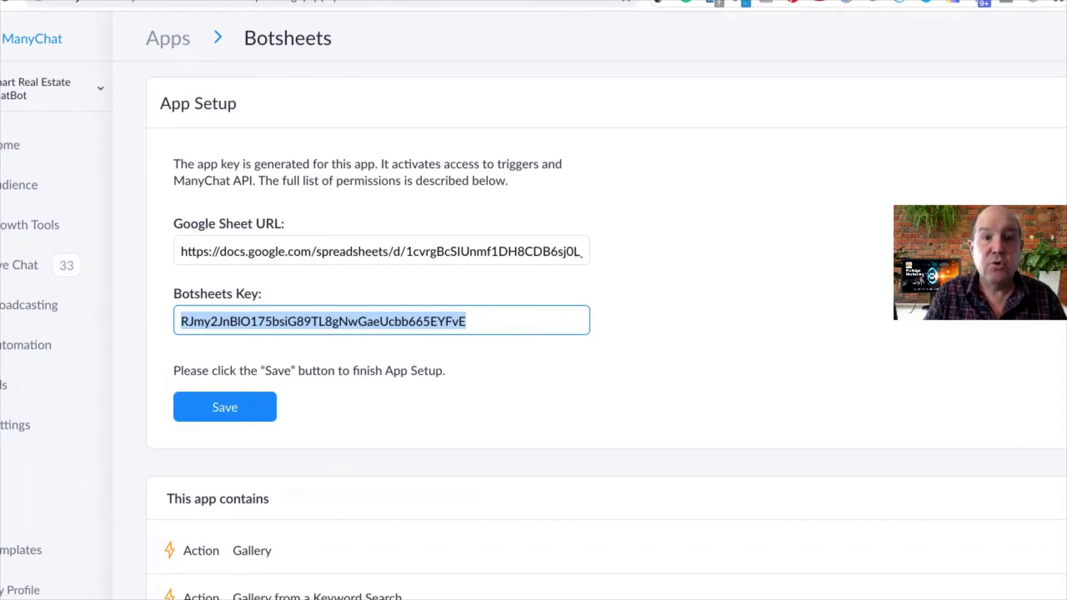
Switch to Google Sheets in a new browser tab and open the ProEdge Botsheet spreadsheet listed under Today
key(super+t)
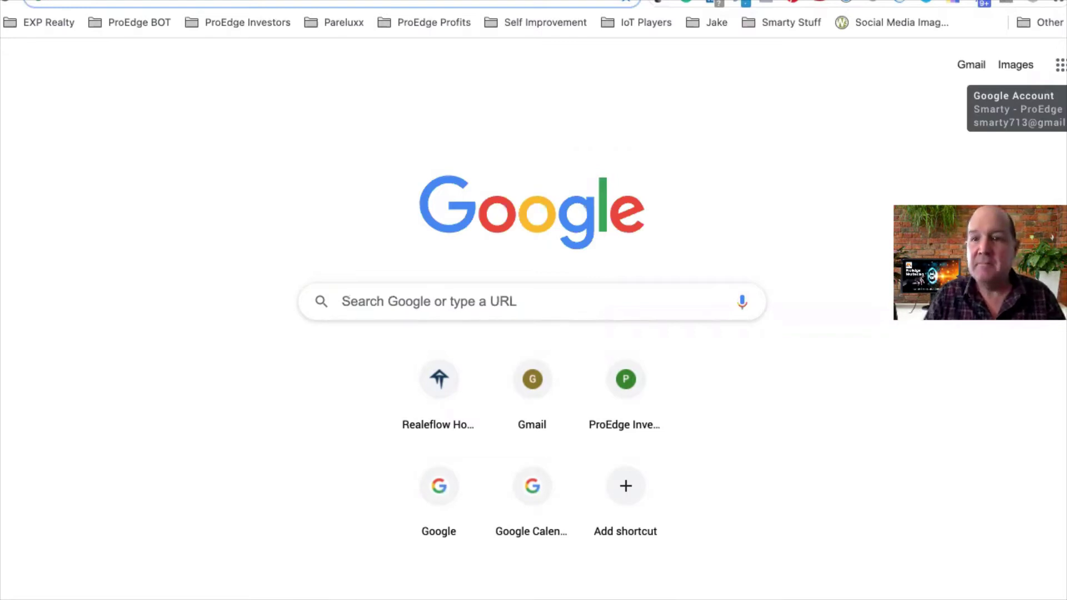
click(1059, 67)
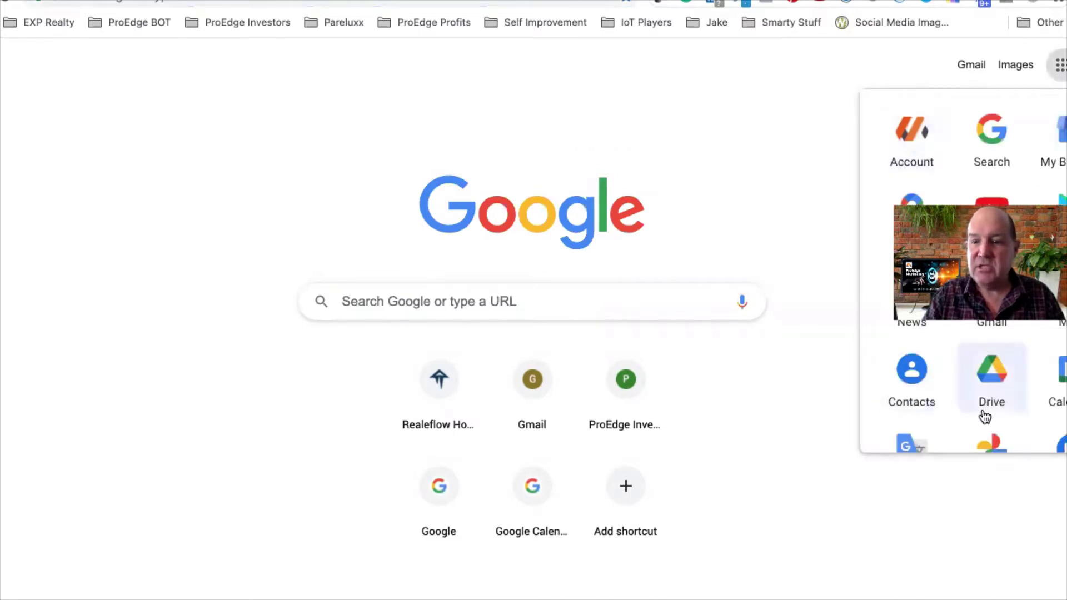
scroll(983, 417, down, 3)
scroll(984, 417, down, 1)
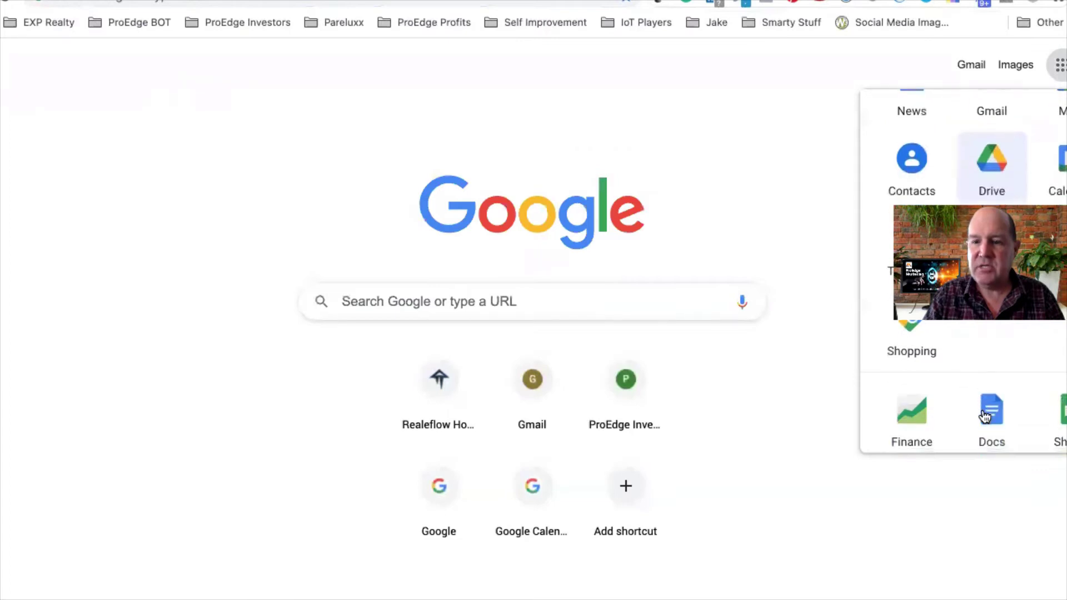
click(1062, 419)
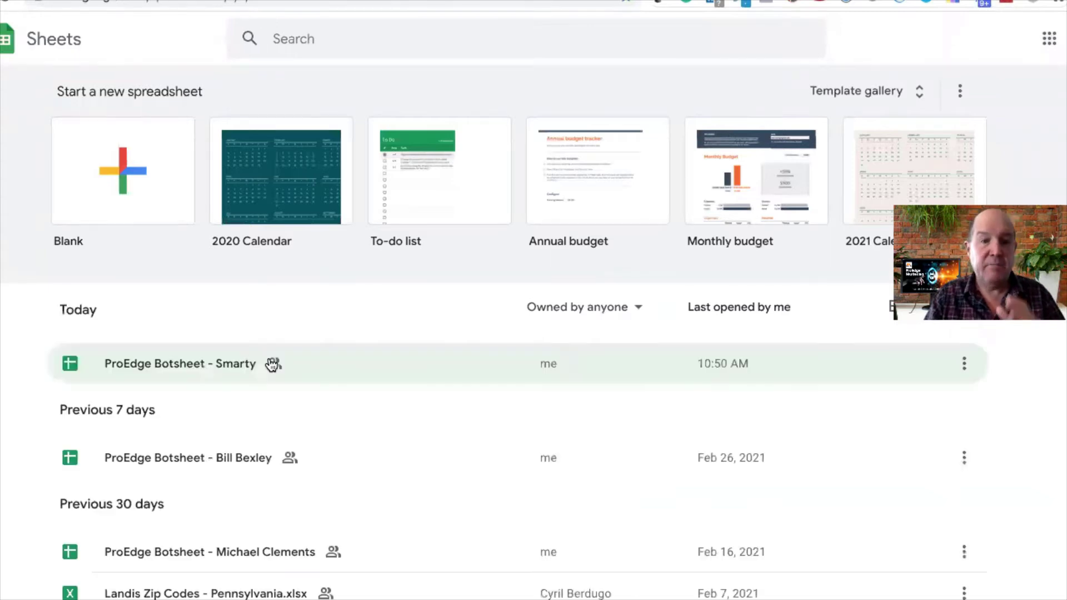
click(175, 364)
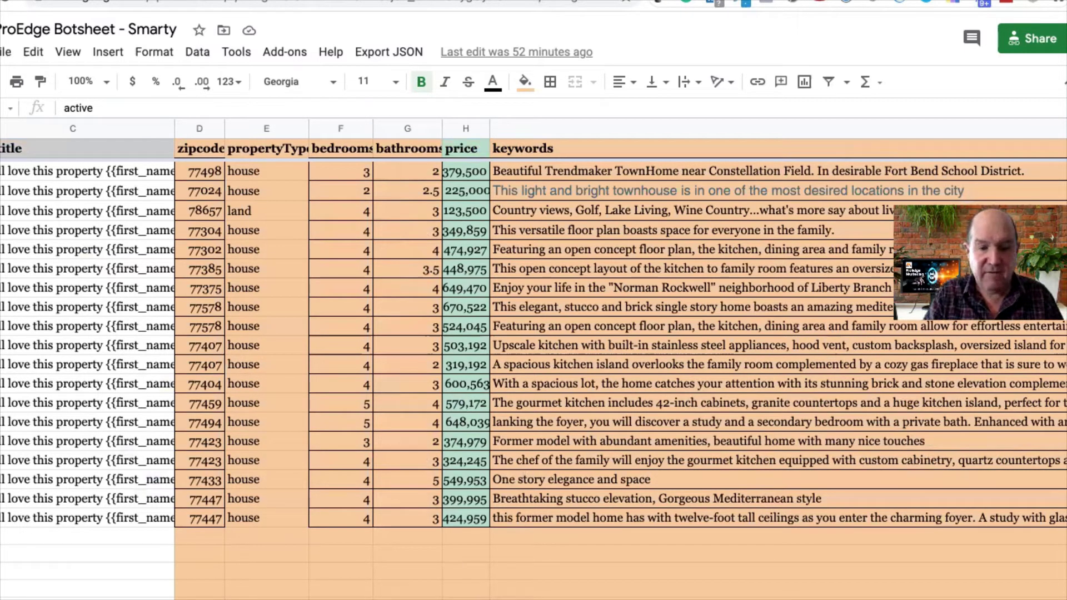
On the open house sheet, set the active value of the Grand Central Park - Liatris Court row to FALSE
key(ctrl+shift+Page_Down)
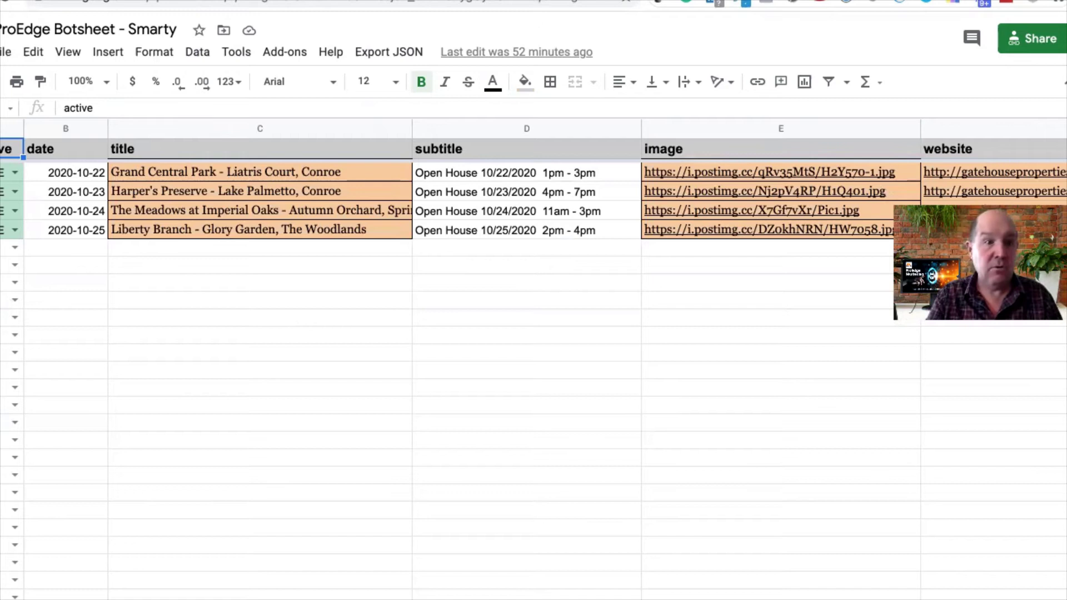
click(12, 171)
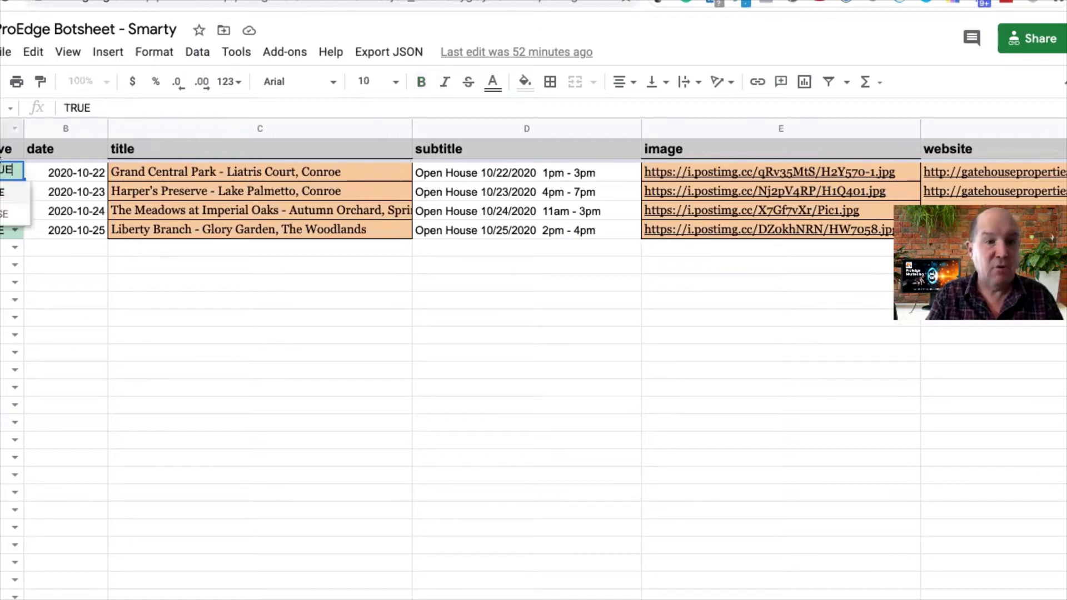
click(2, 214)
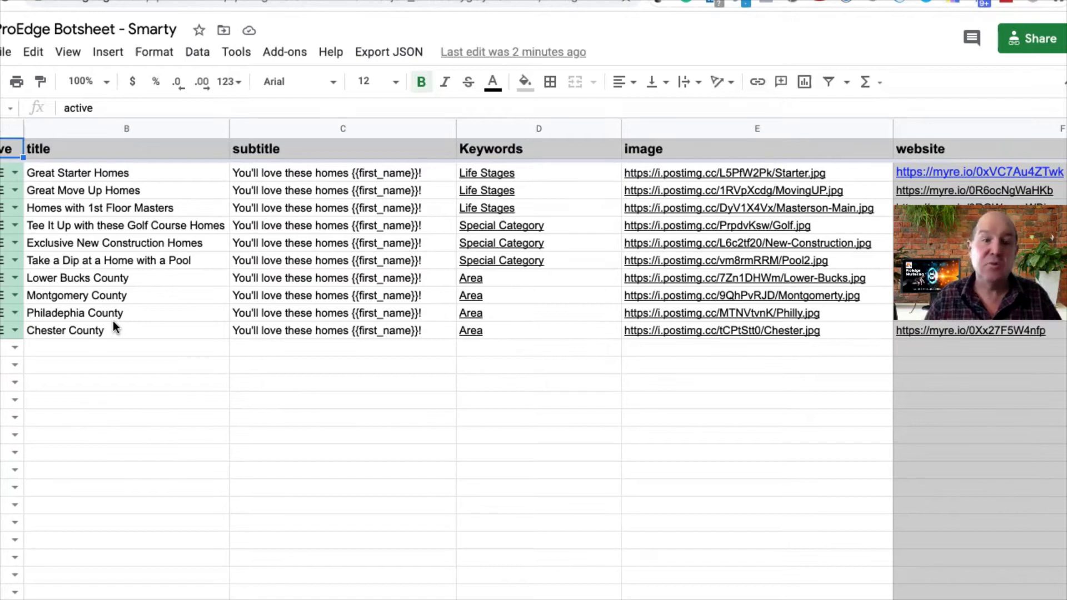
Examine the Montgomery County and Lower Bucks County titles and the website link column on the home category sheet
click(102, 298)
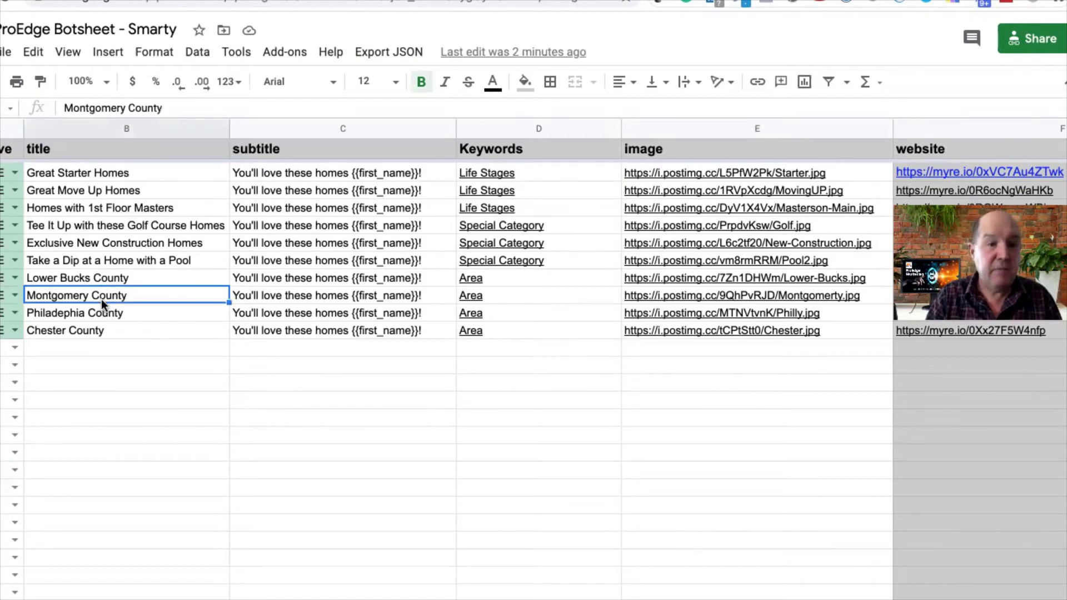
click(106, 278)
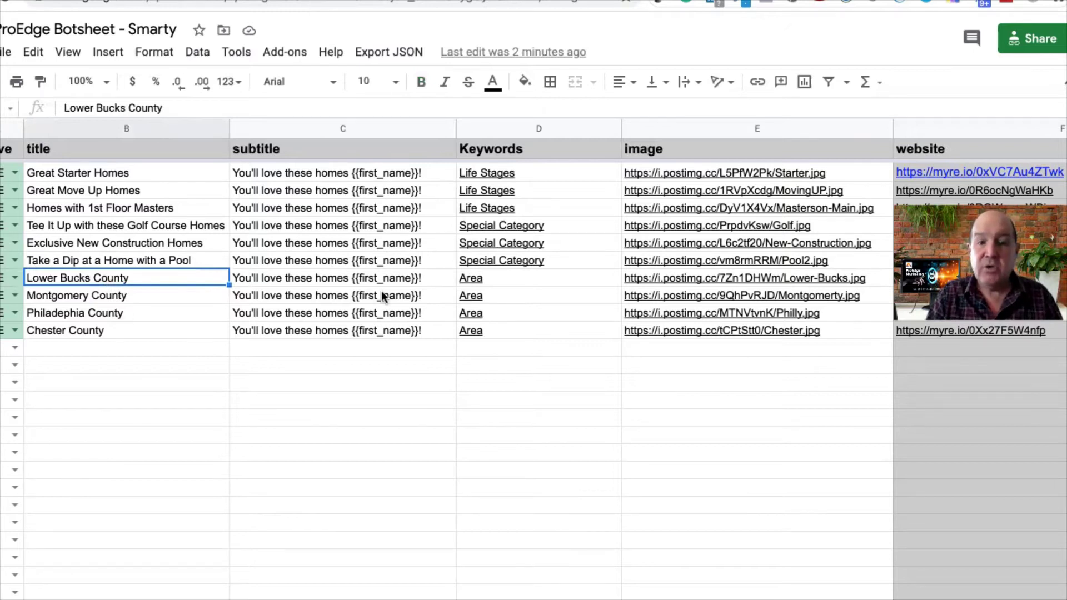
scroll(381, 295, right, 5)
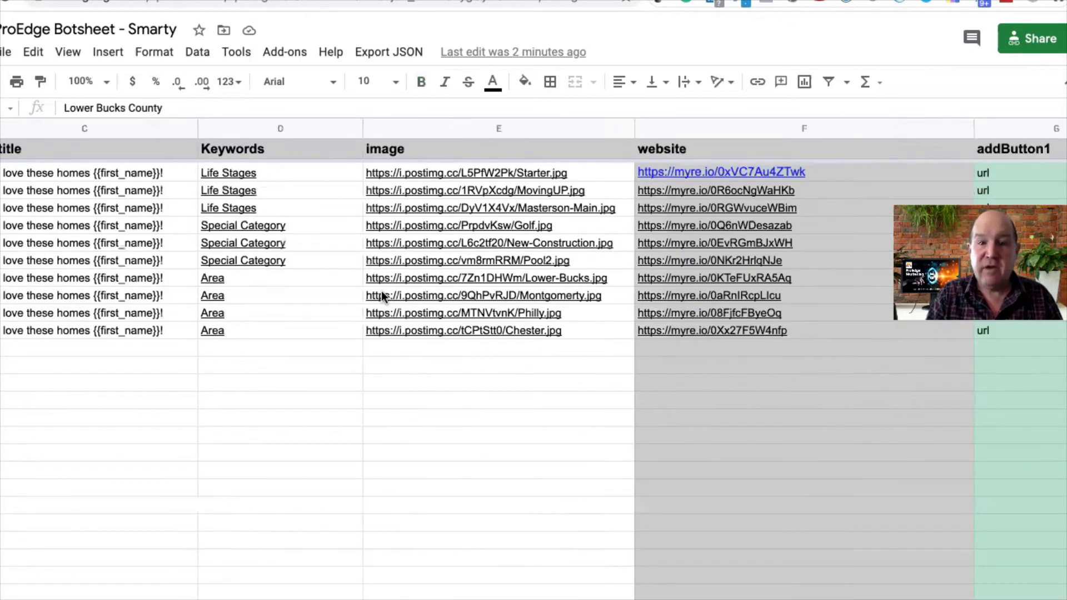
click(753, 128)
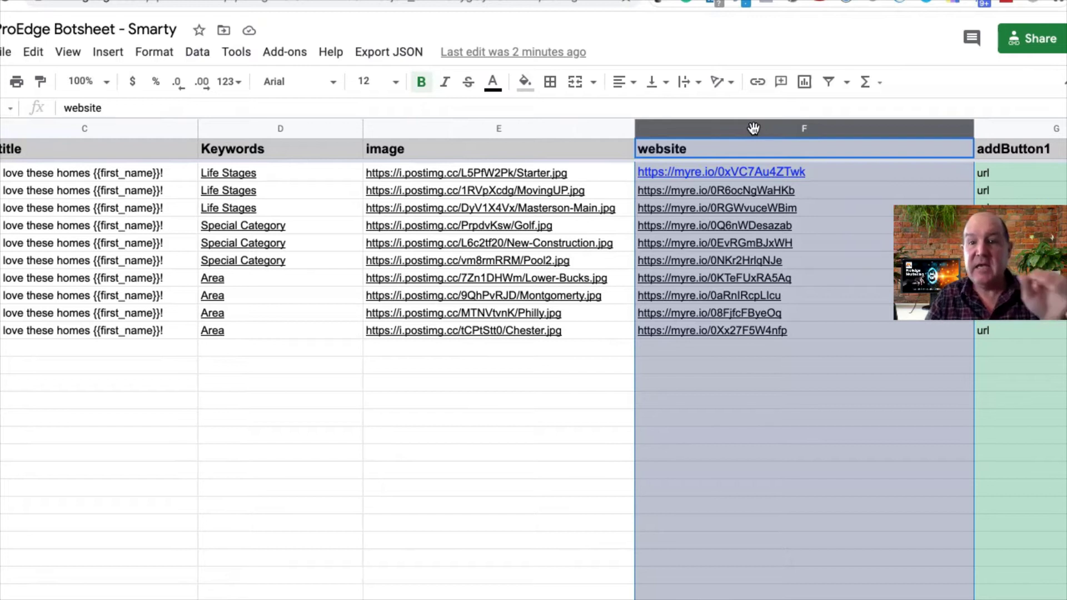
scroll(752, 128, right, 5)
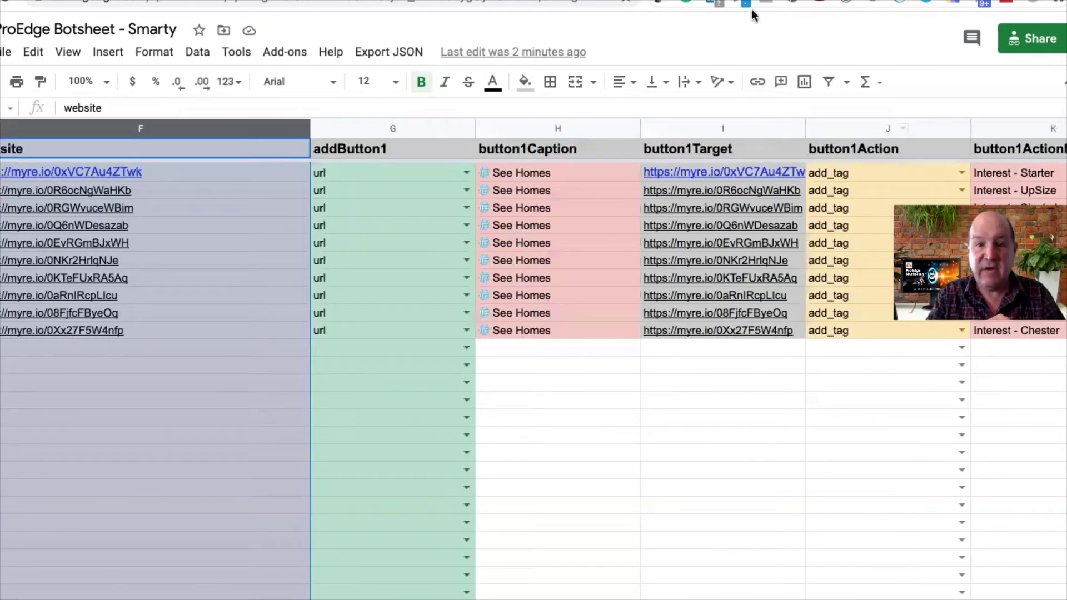
Inspect the button1Caption of the Great Starter Homes row and the image link column
click(511, 173)
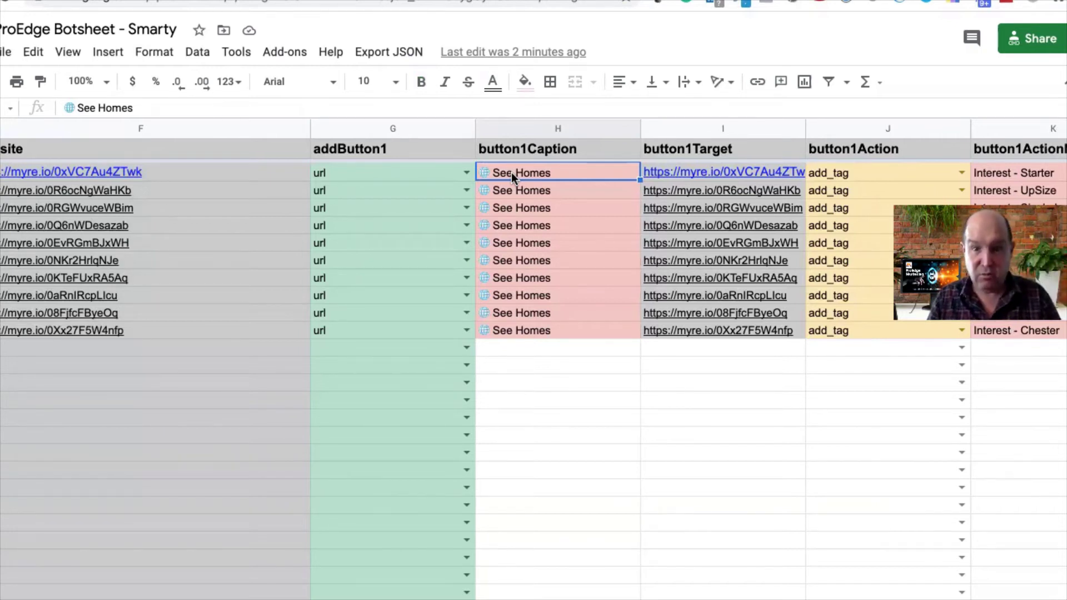
scroll(255, 216, left, 10)
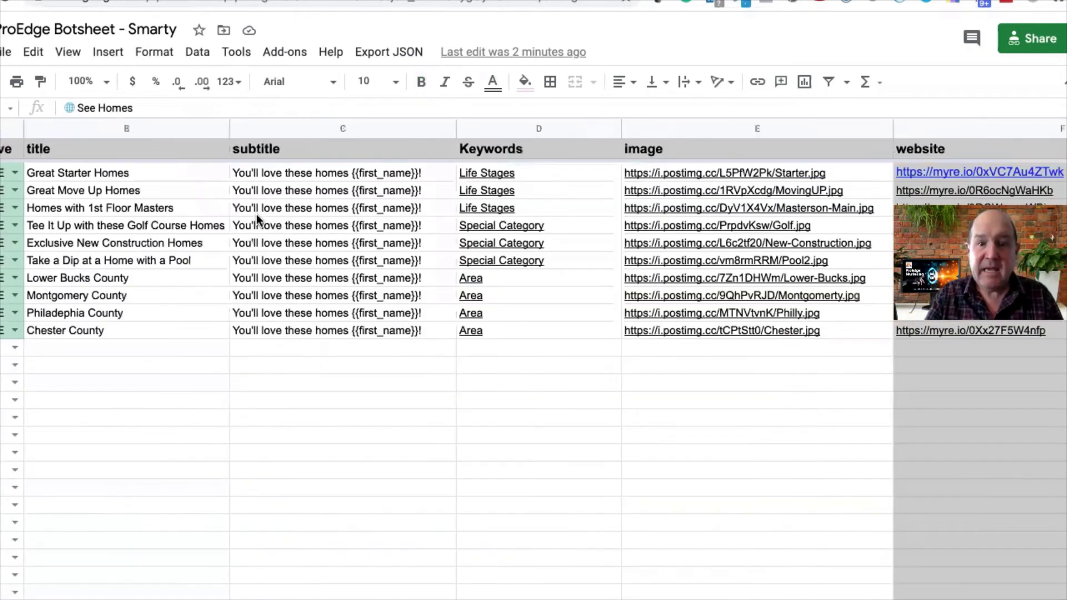
click(712, 125)
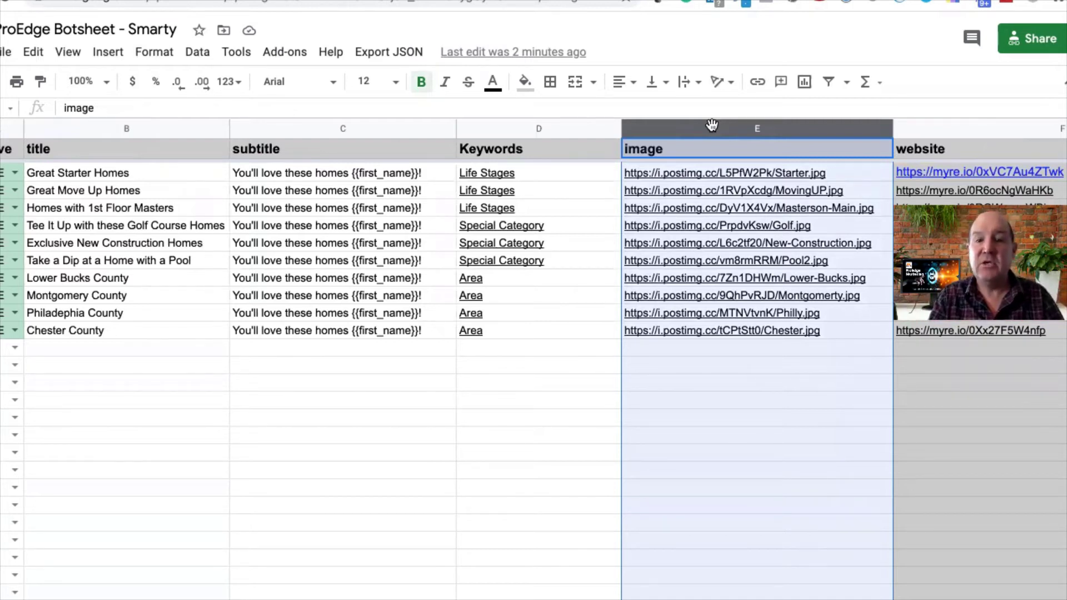
mouse_move(708, 172)
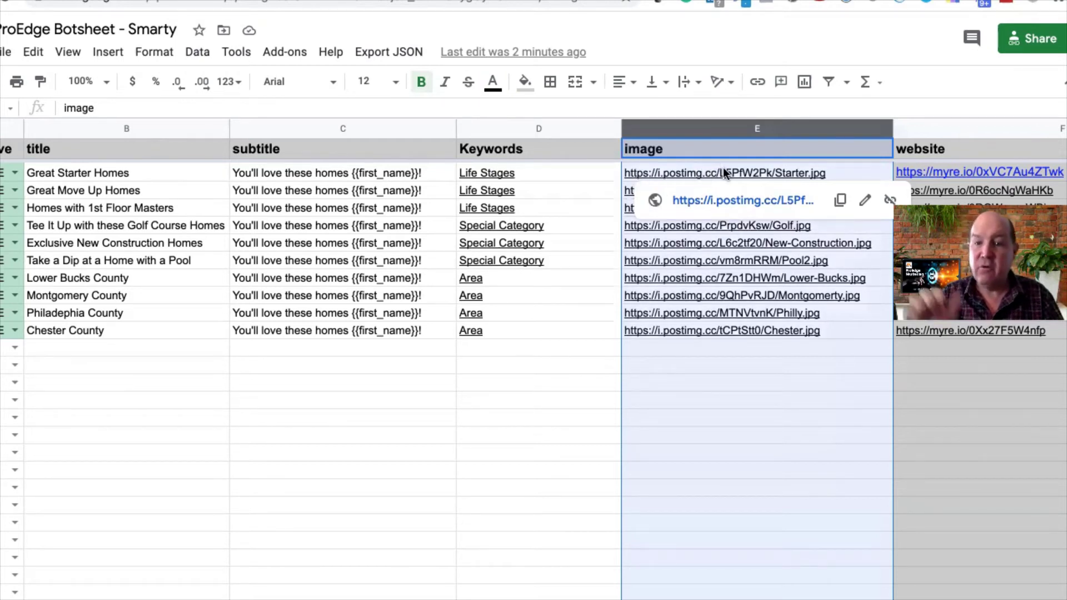
click(559, 422)
Review the first button's columns, including the action choices available for Great Starter Homes, up to the addButton2 column
scroll(559, 423, right, 10)
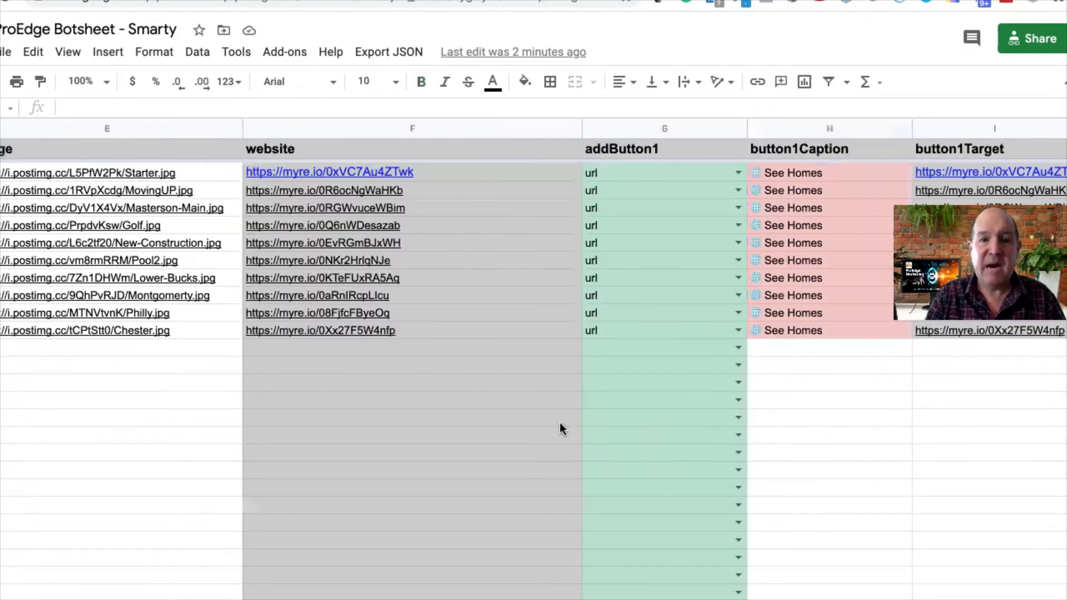
scroll(559, 422, right, 5)
scroll(559, 422, right, 6)
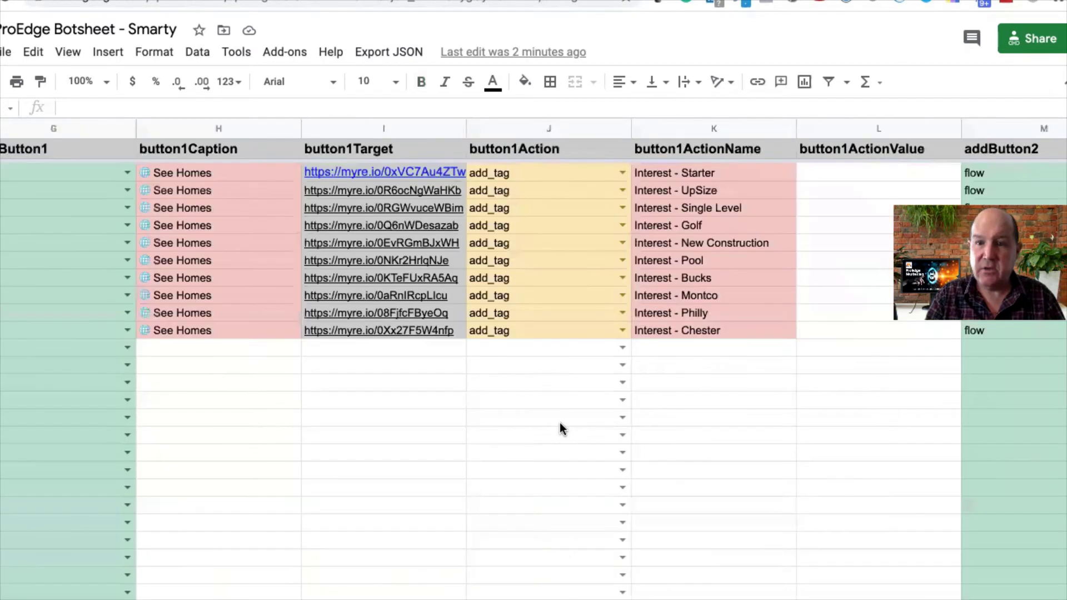
scroll(559, 422, left, 10)
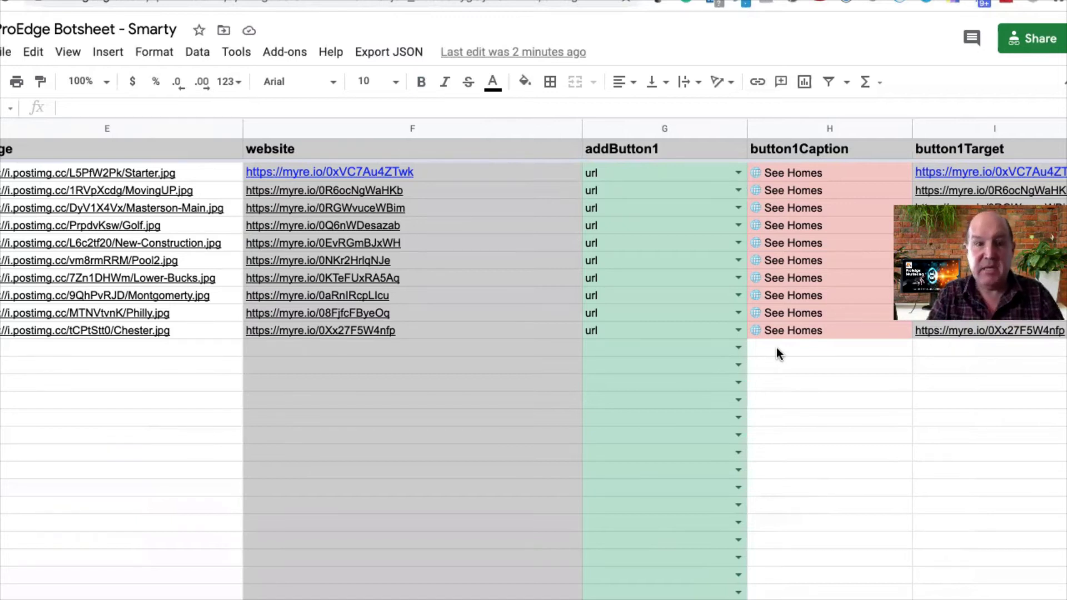
scroll(775, 348, right, 10)
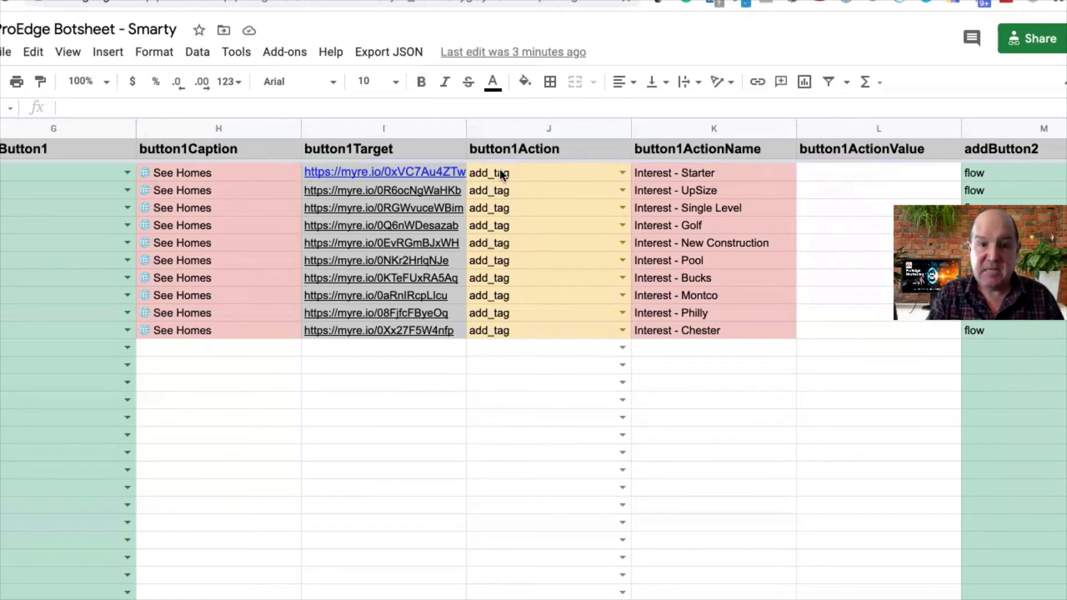
click(541, 173)
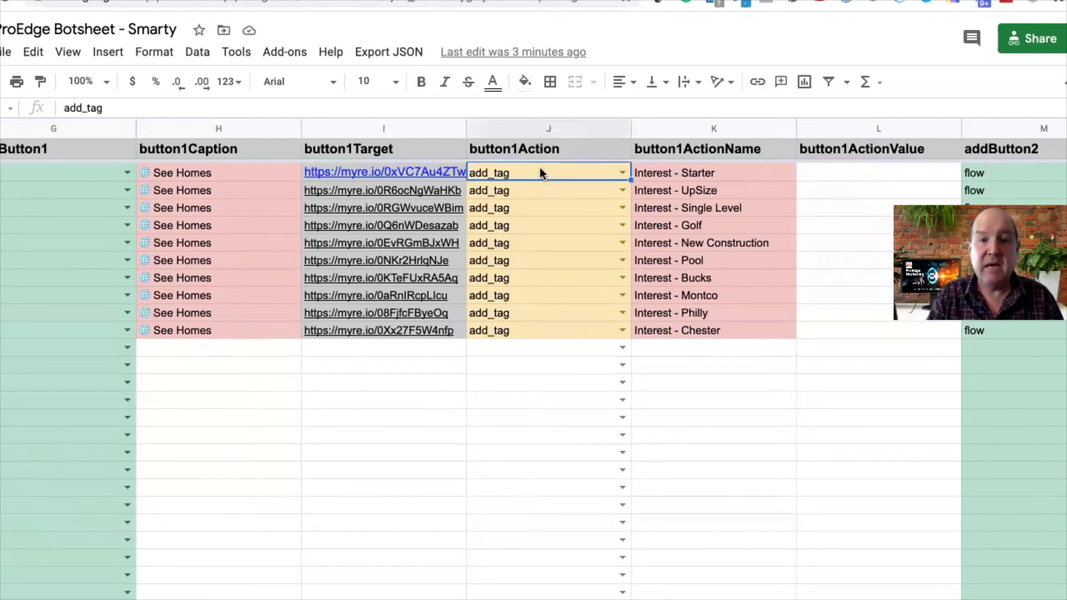
click(622, 173)
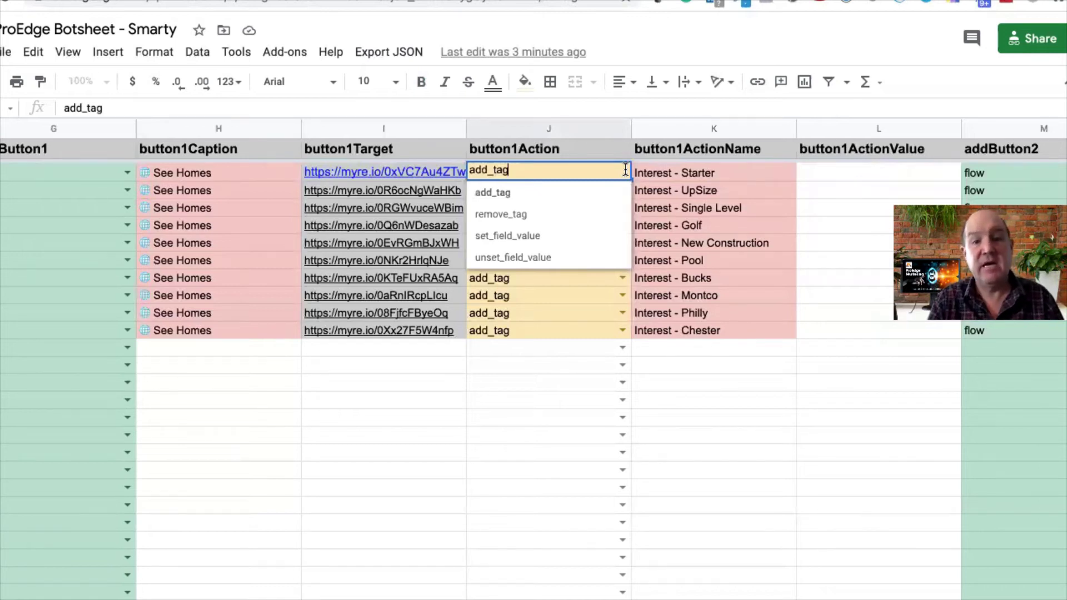
click(715, 405)
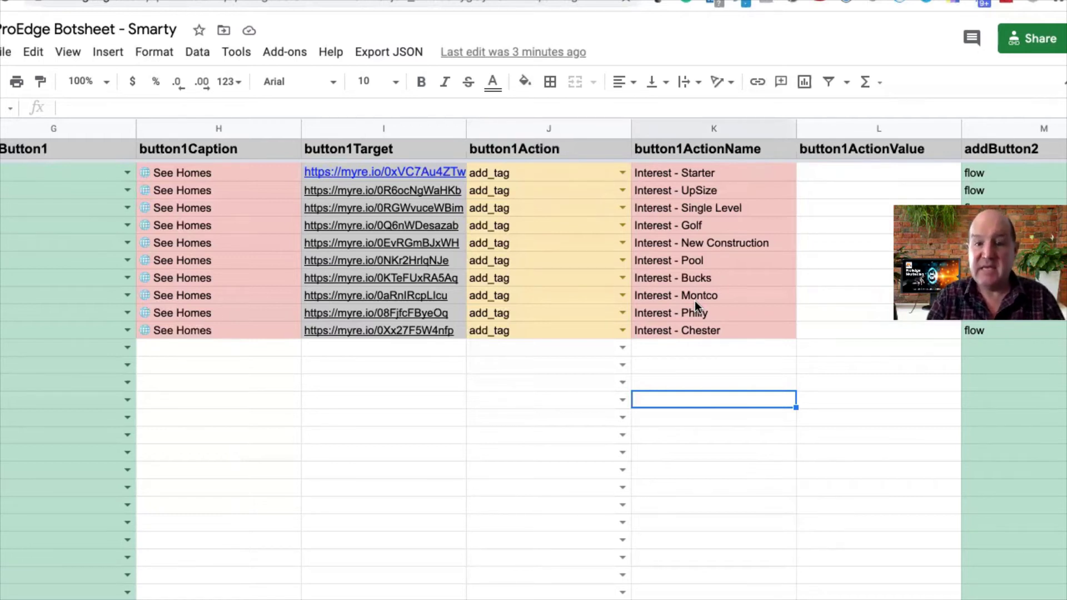
scroll(695, 302, right, 2)
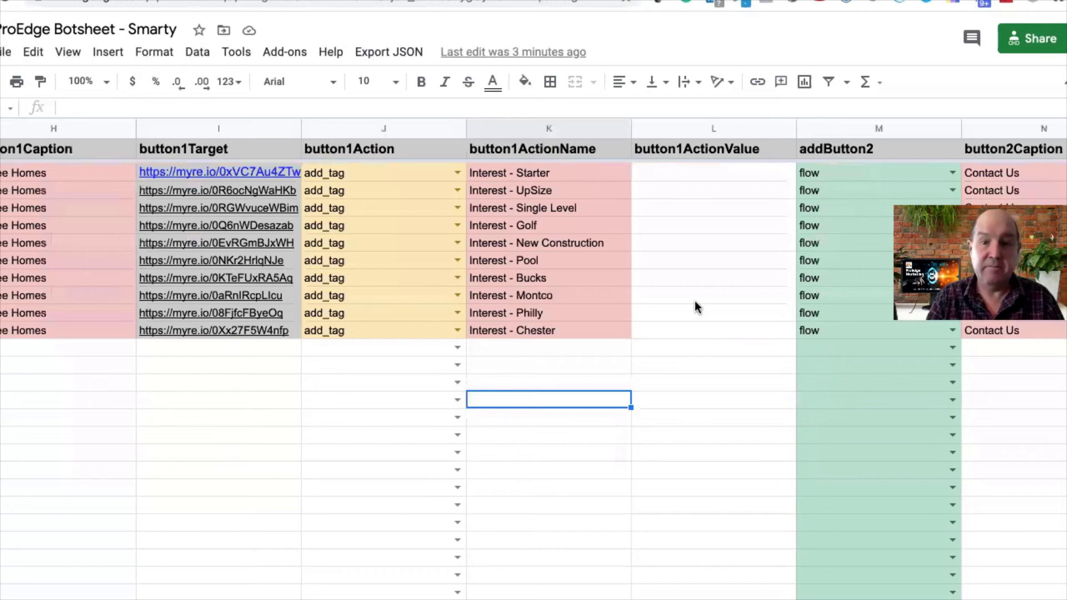
Change the button2Caption of the Great Starter Homes row to Book Showing
scroll(694, 301, right, 4)
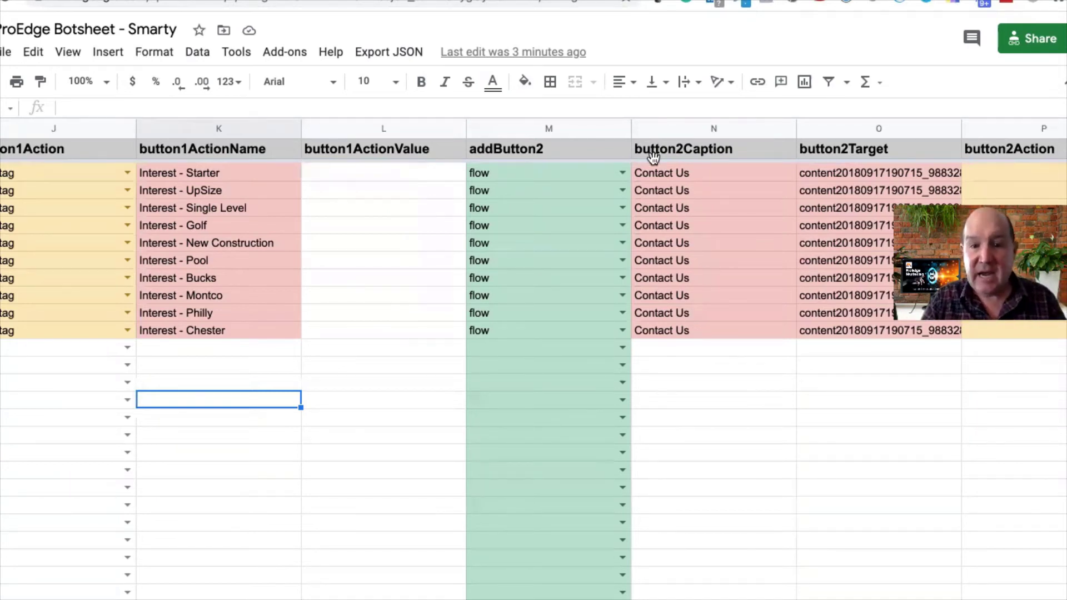
click(656, 174)
double_click(657, 175)
text(Book Showig)
key(BackSpace)
text(h)
key(BackSpace)
text(ng)
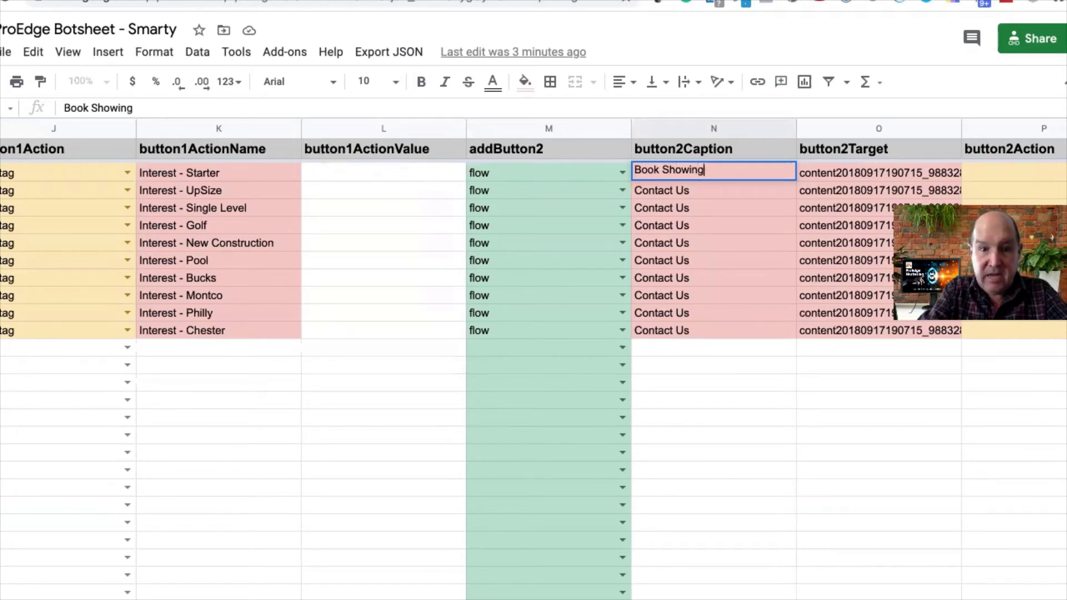
click(684, 294)
Copy the Book Showing caption to the button2Caption cells of all remaining category rows, down to Chester County
click(698, 174)
key(ctrl+c)
key(Down)
key(shift+Down)
key(shift+Down)
key(shift+Down)
key(shift+Down)
key(shift+Down)
key(shift+Down)
key(shift+Down)
key(shift+Down)
key(shift+Down)
key(shift+Up)
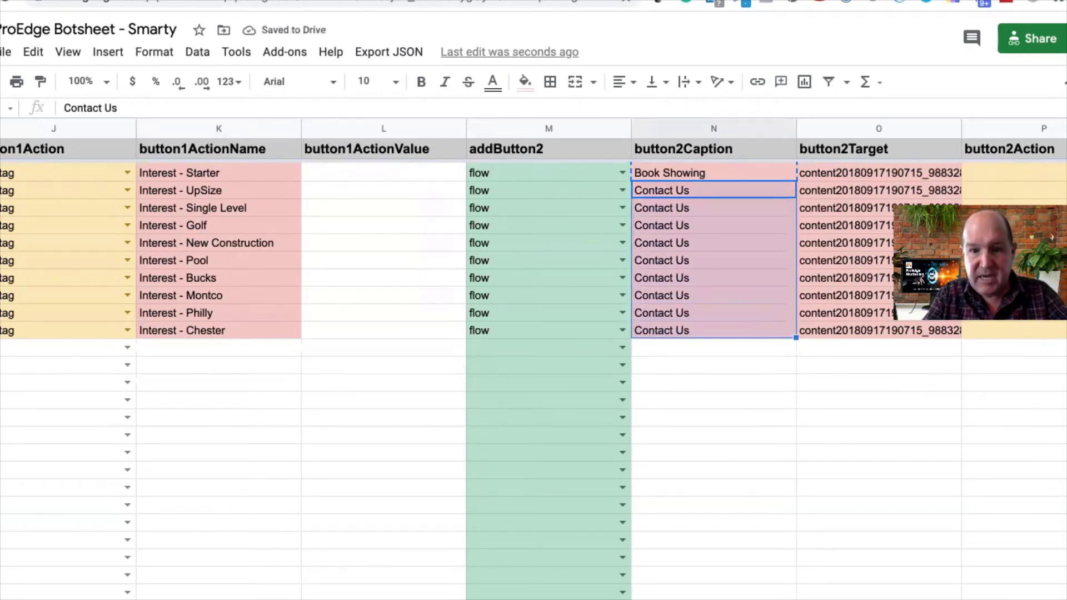
key(ctrl+v)
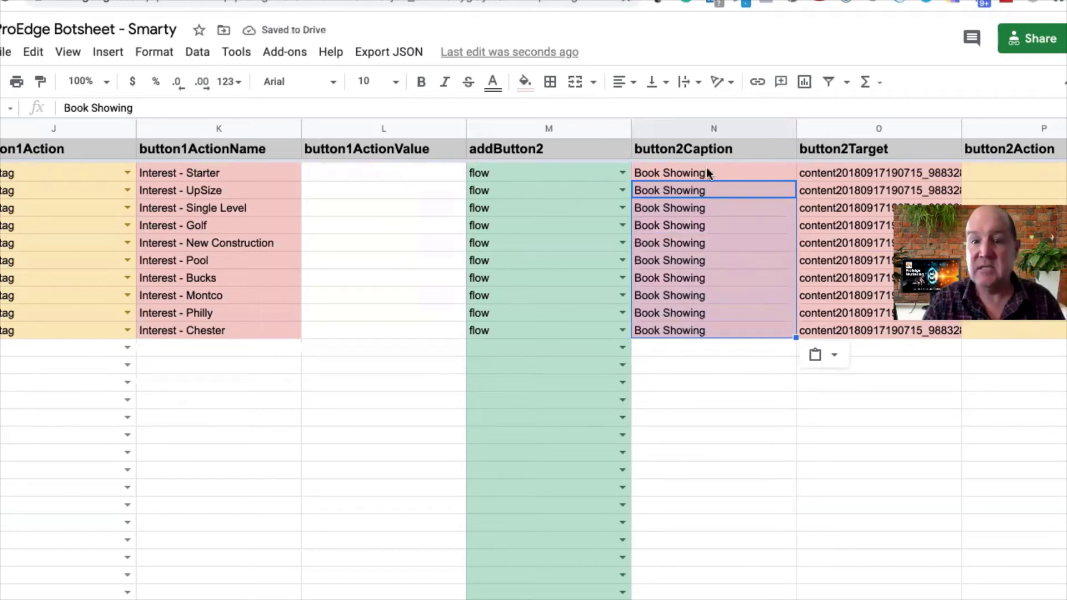
Examine the button2Target of the Great Starter Homes row and the button types available for its addButton2 cell
click(837, 173)
scroll(838, 174, right, 3)
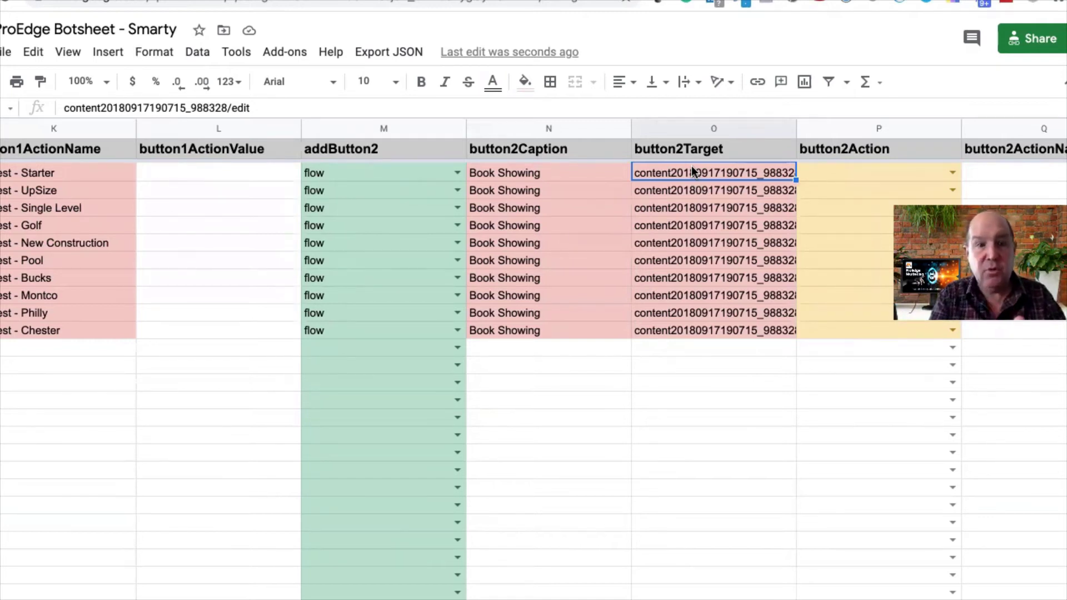
click(345, 172)
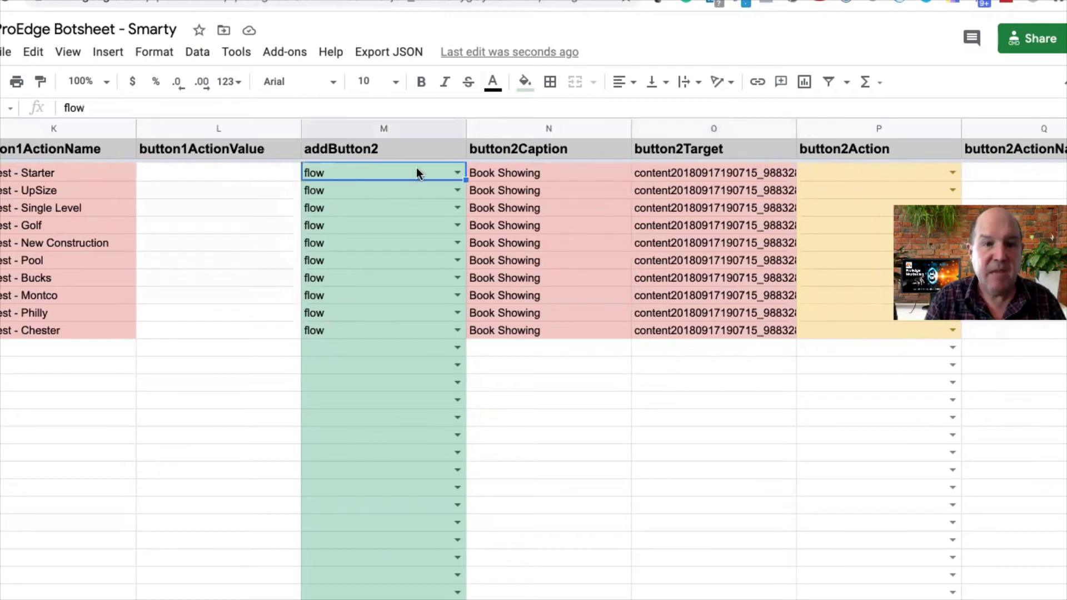
click(457, 175)
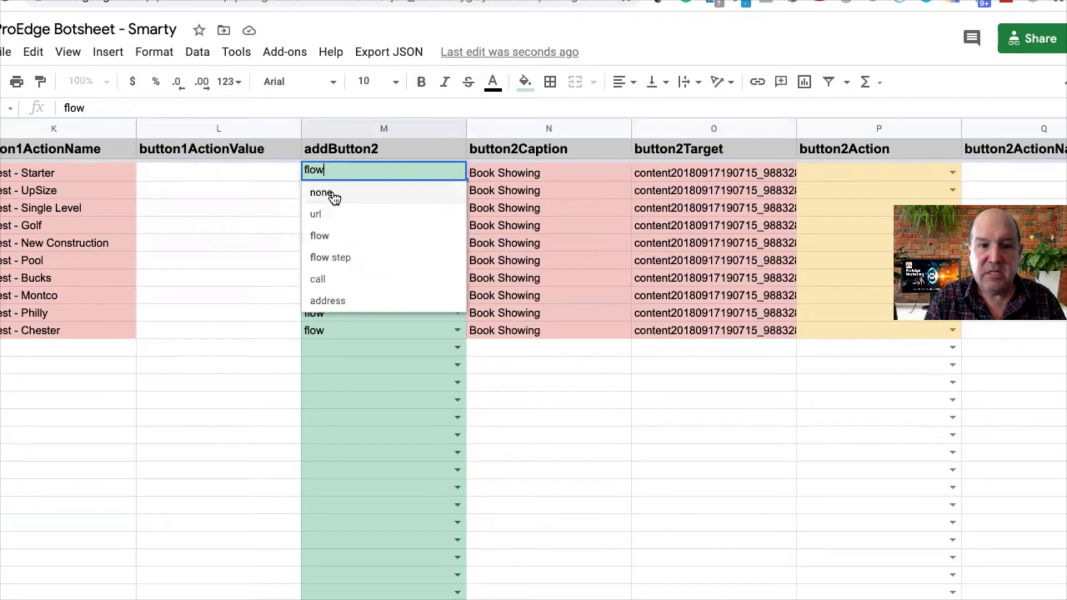
click(608, 441)
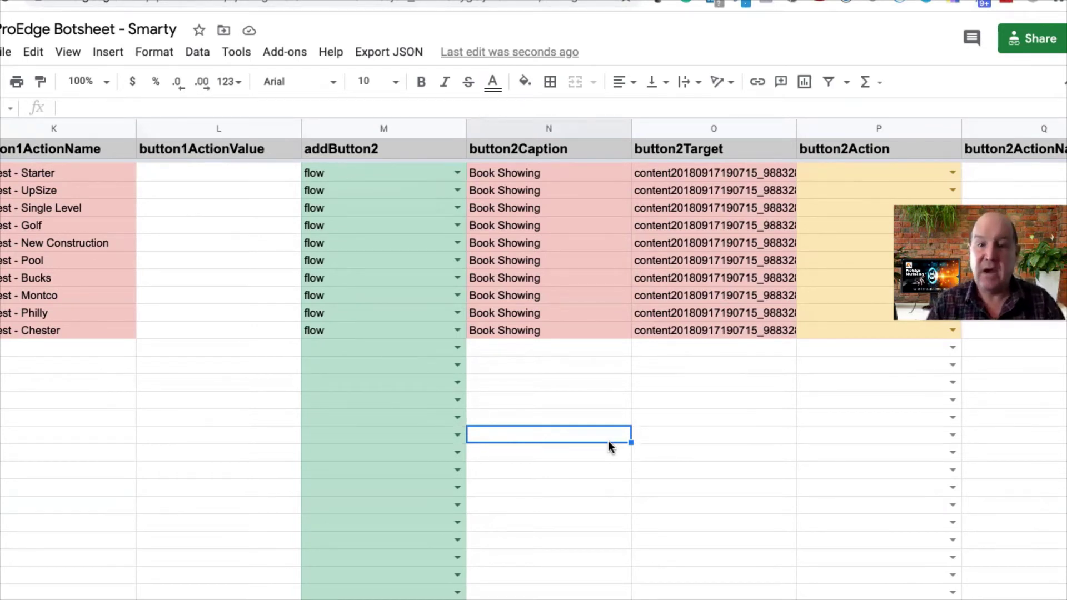
click(677, 174)
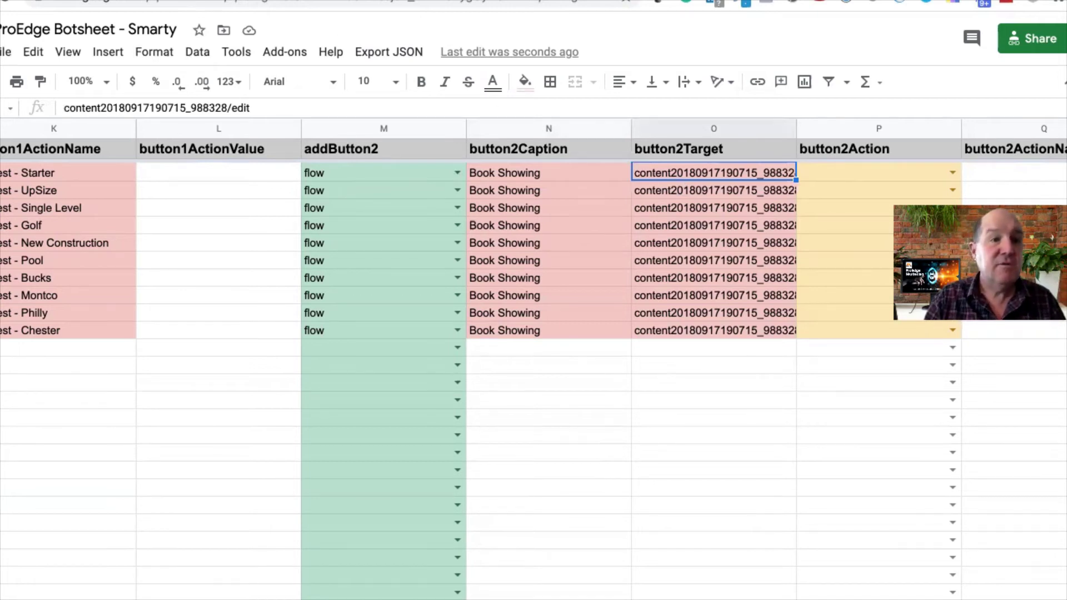
Switch to ManyChat, open the ProEdge - Schedule a Showing flow from the Common Routines folder of ProEdge ChatBot 3.3, and look over its layout
key(ctrl+Tab)
click(15, 345)
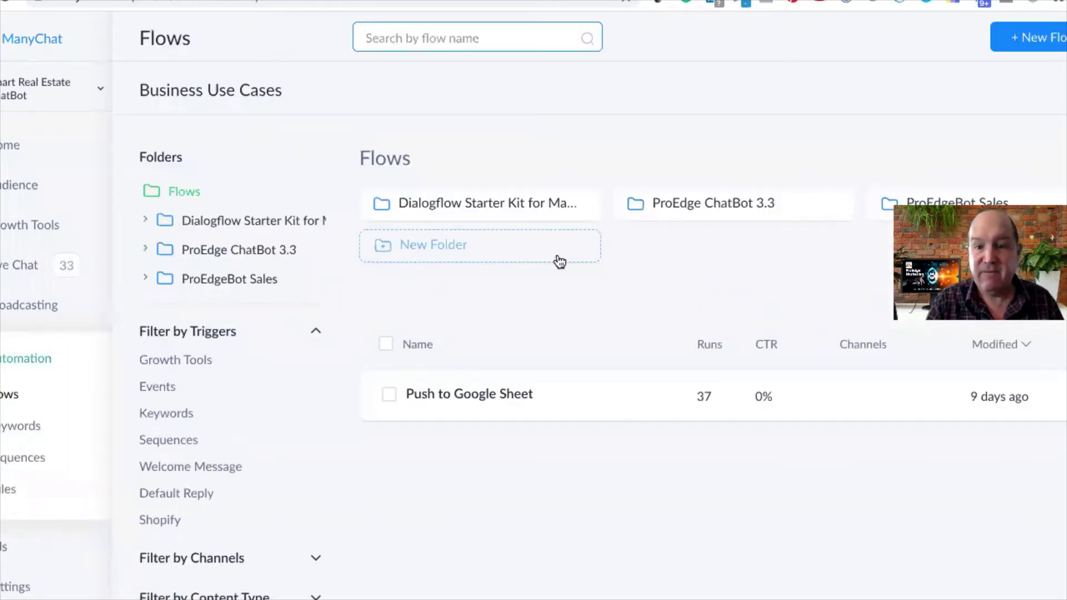
click(693, 210)
click(693, 210)
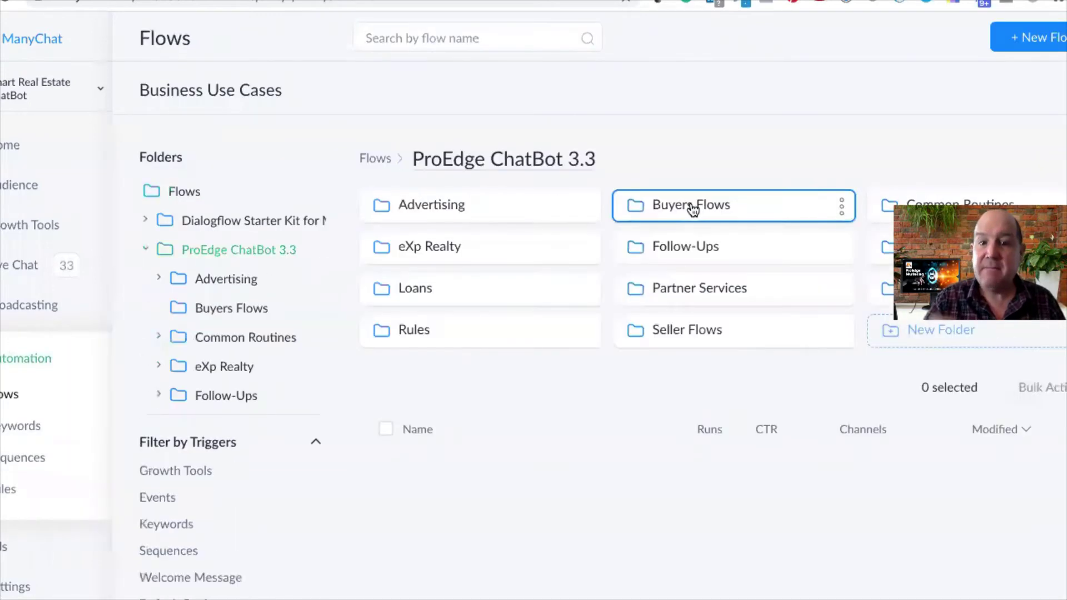
click(891, 204)
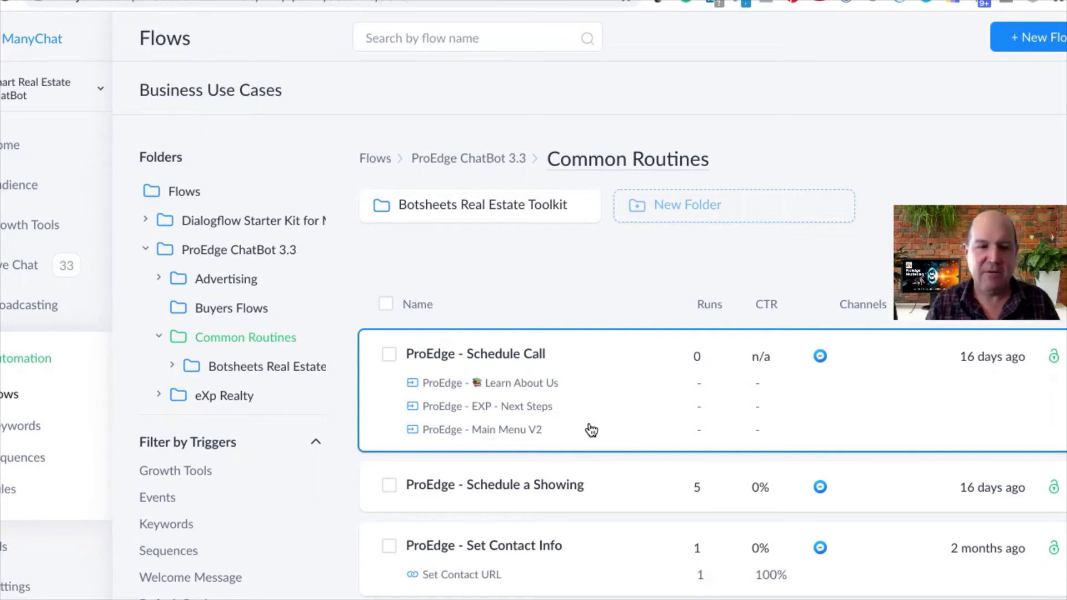
click(504, 488)
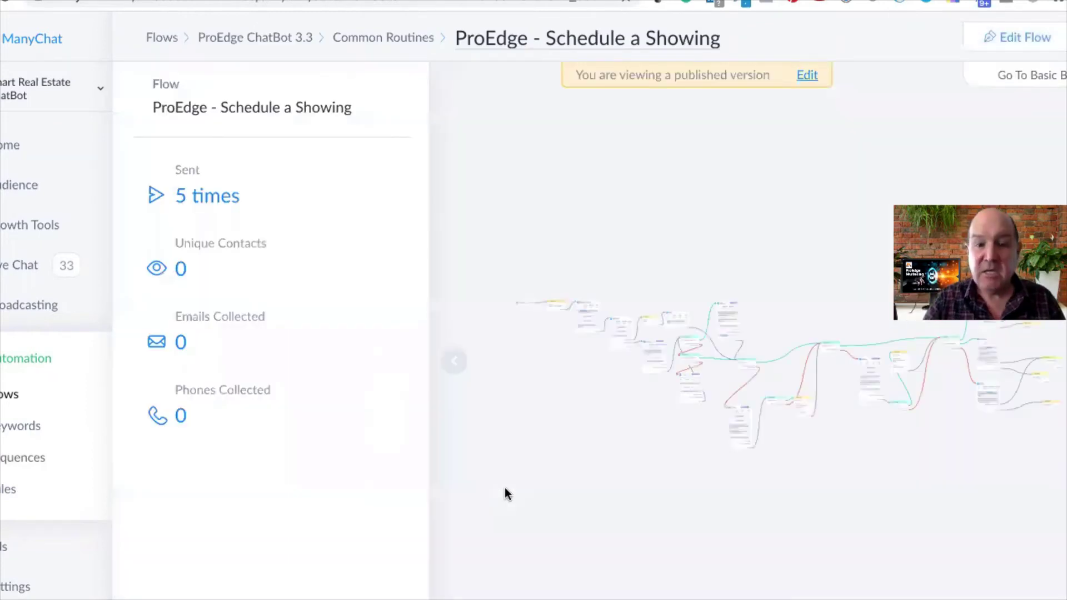
scroll(611, 329, up, 5)
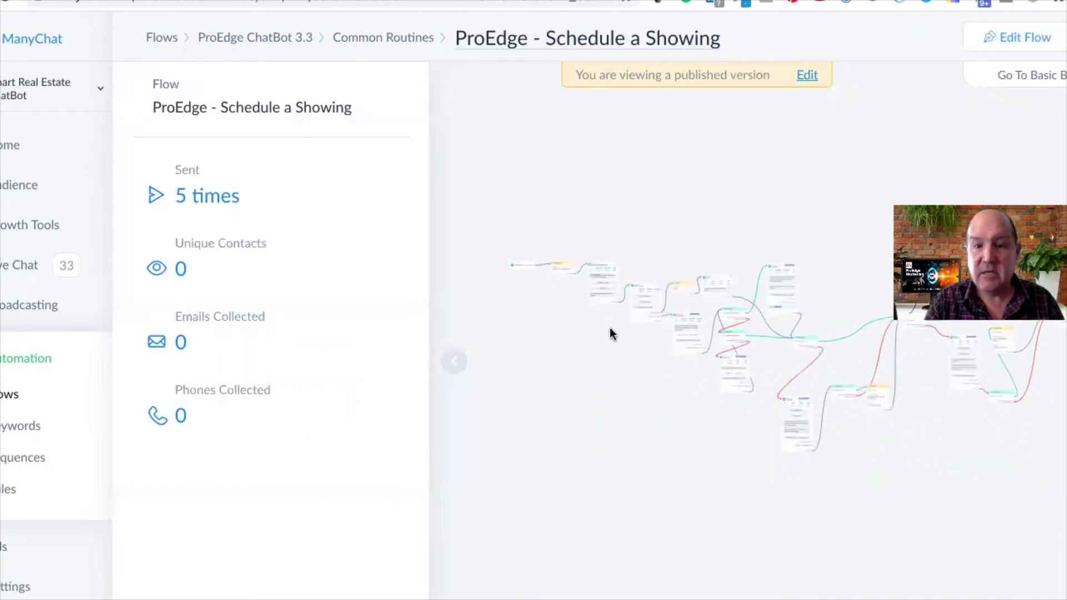
scroll(609, 329, up, 3)
scroll(608, 328, down, 4)
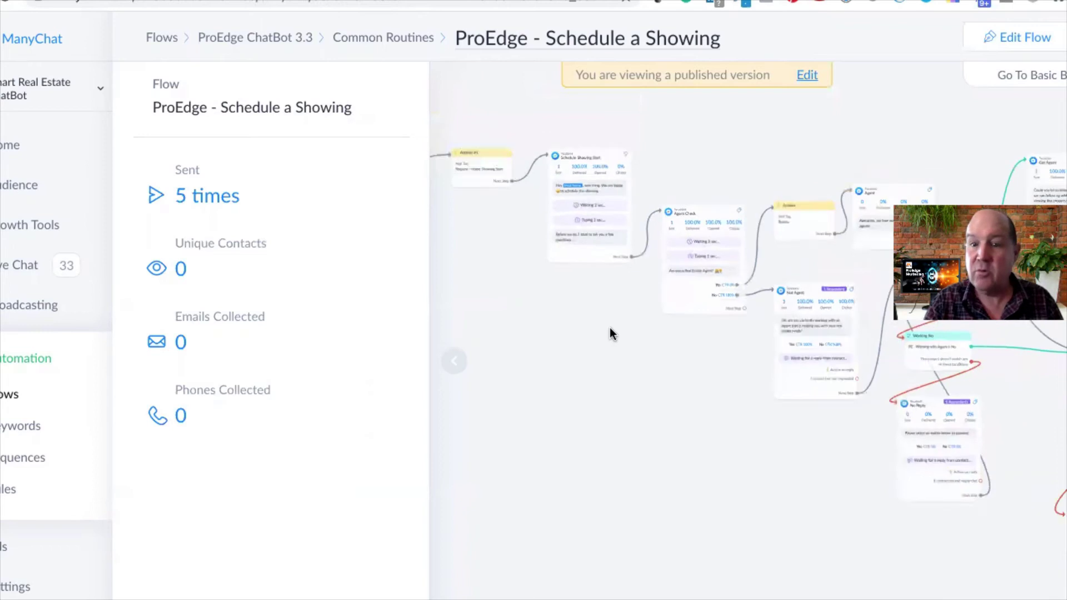
scroll(610, 329, down, 5)
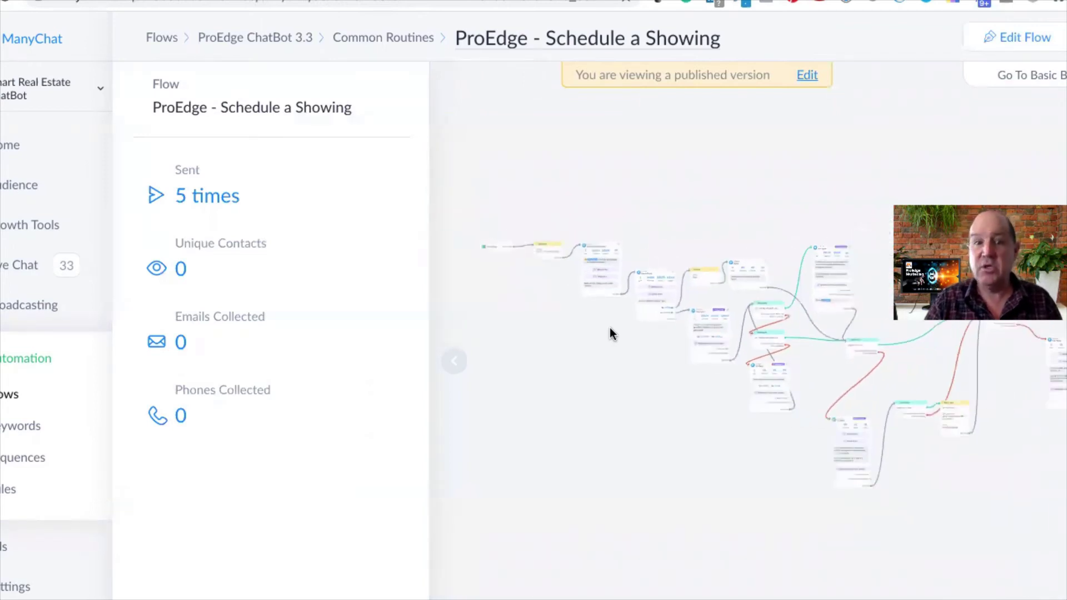
click(159, 7)
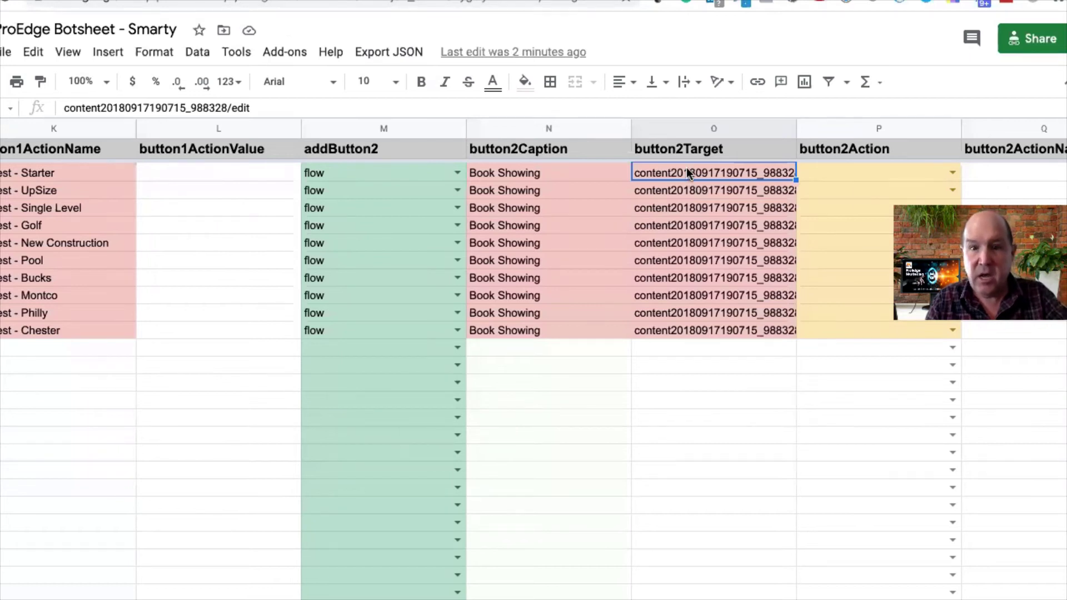
key(ctrl+v)
click(691, 184)
key(ctrl+v)
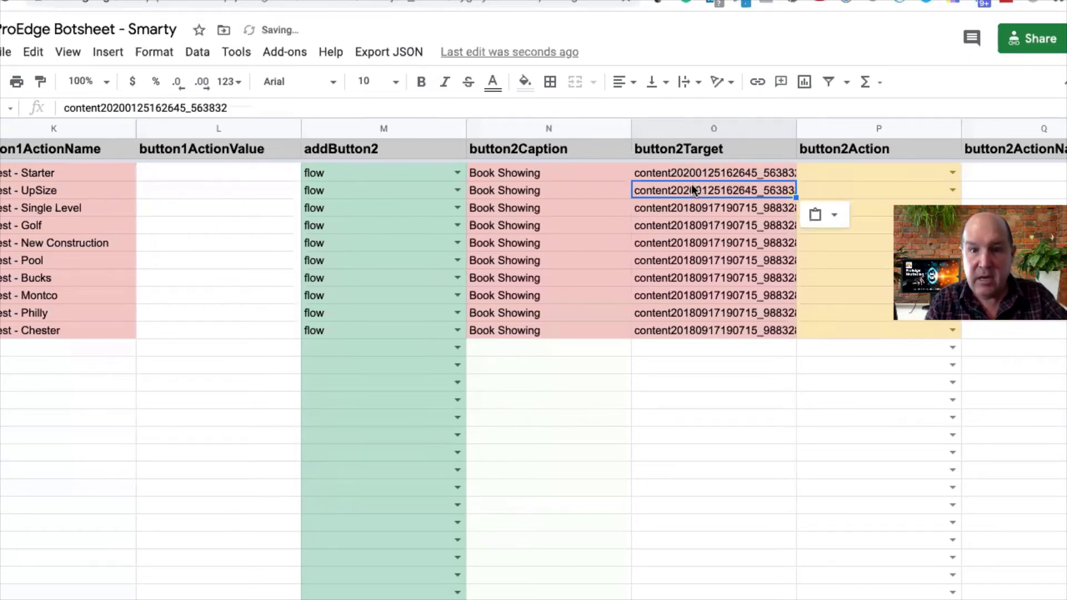
key(ctrl+c)
key(Down)
key(shift+Down)
key(shift+Down)
key(shift+Down)
key(shift+Down)
key(shift+Down)
key(shift+Down)
key(shift+Down)
key(ctrl+v)
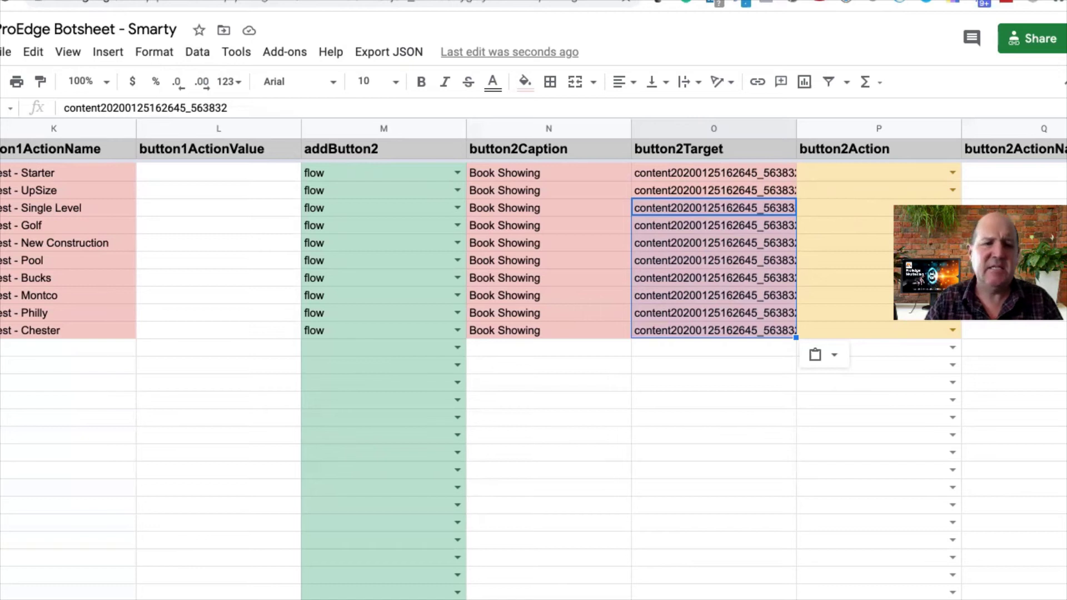
Switch to ManyChat and open the ProEdge - Buyer Listing Search flow from the Buyers Flows folder for editing
scroll(263, 274, left, 15)
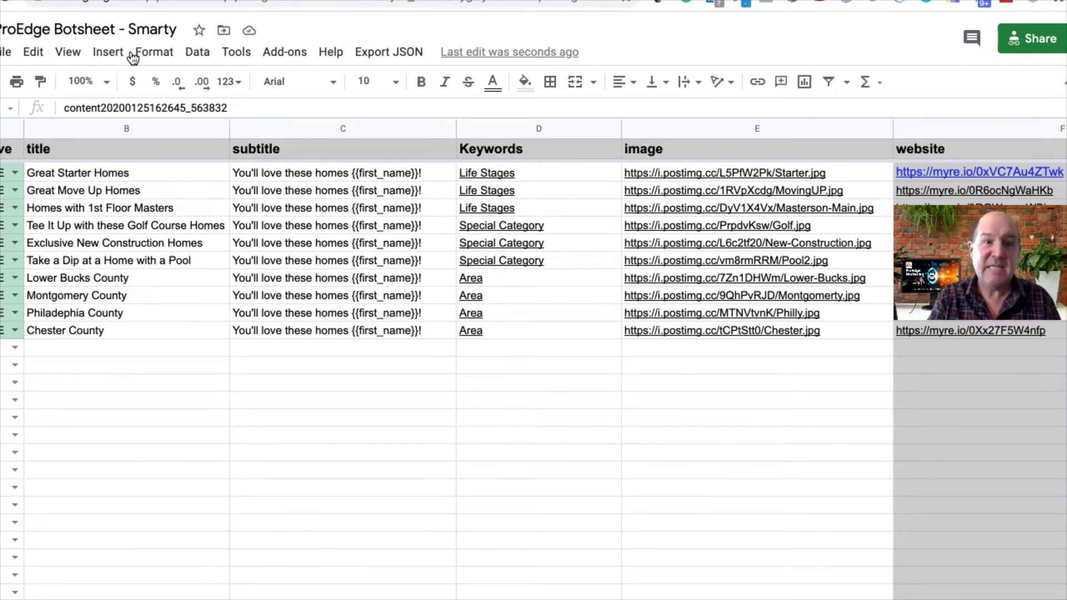
key(ctrl+Tab)
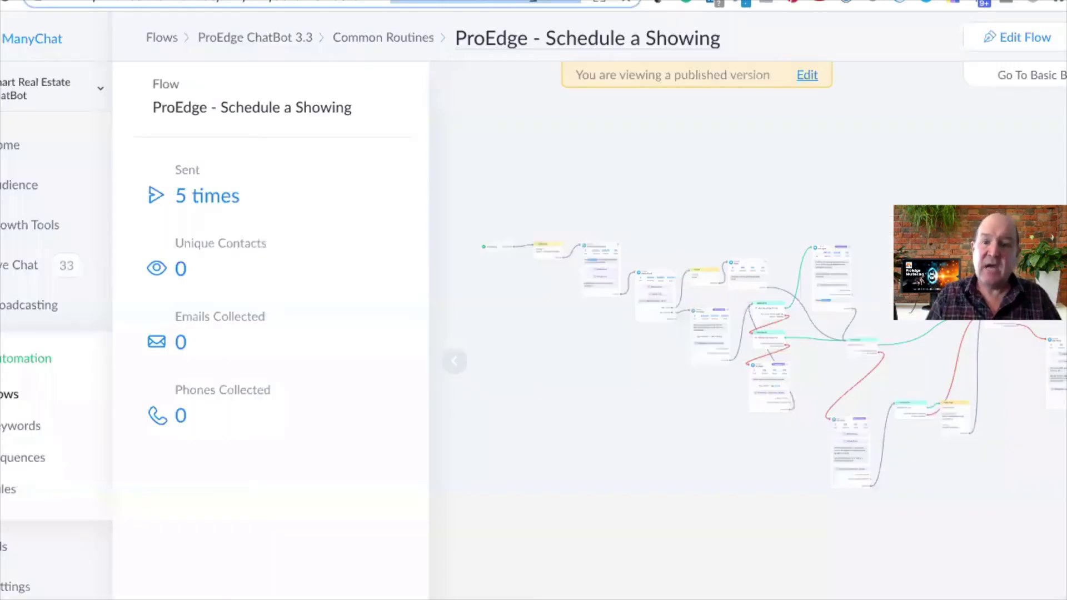
click(5, 396)
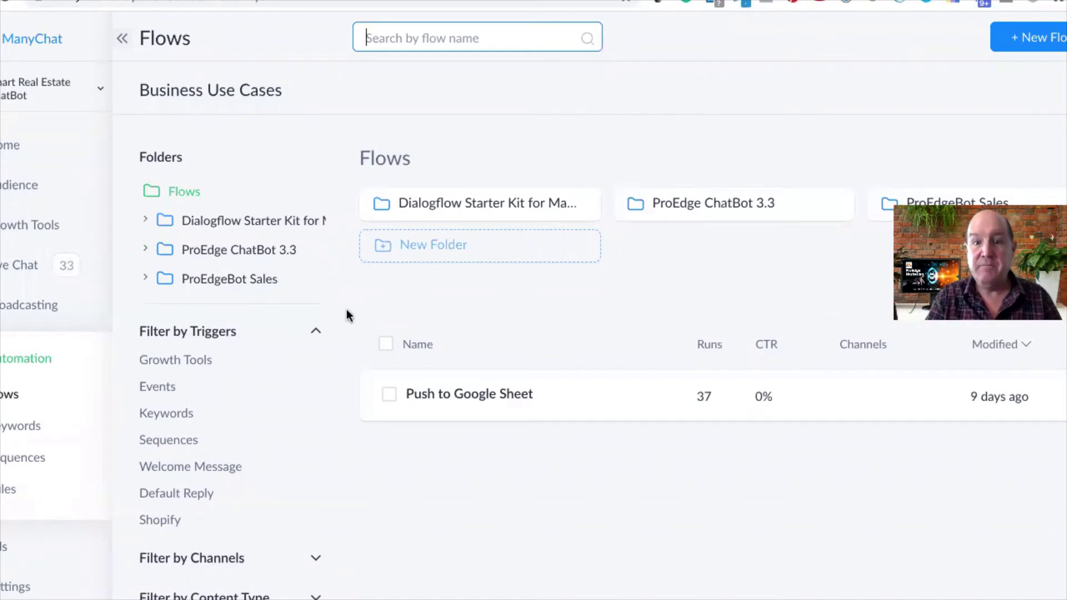
click(714, 212)
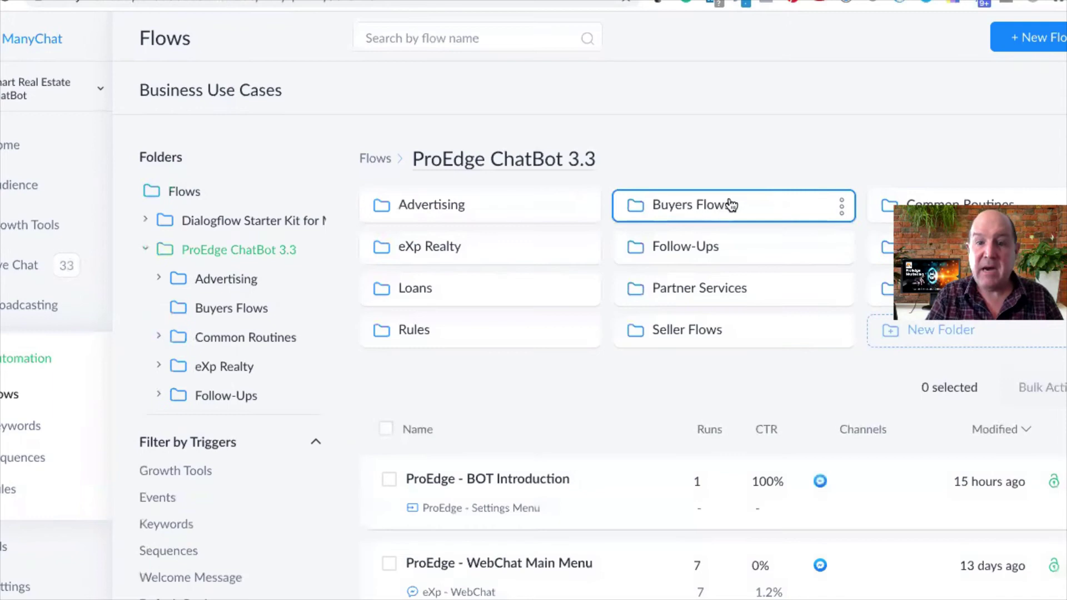
click(695, 207)
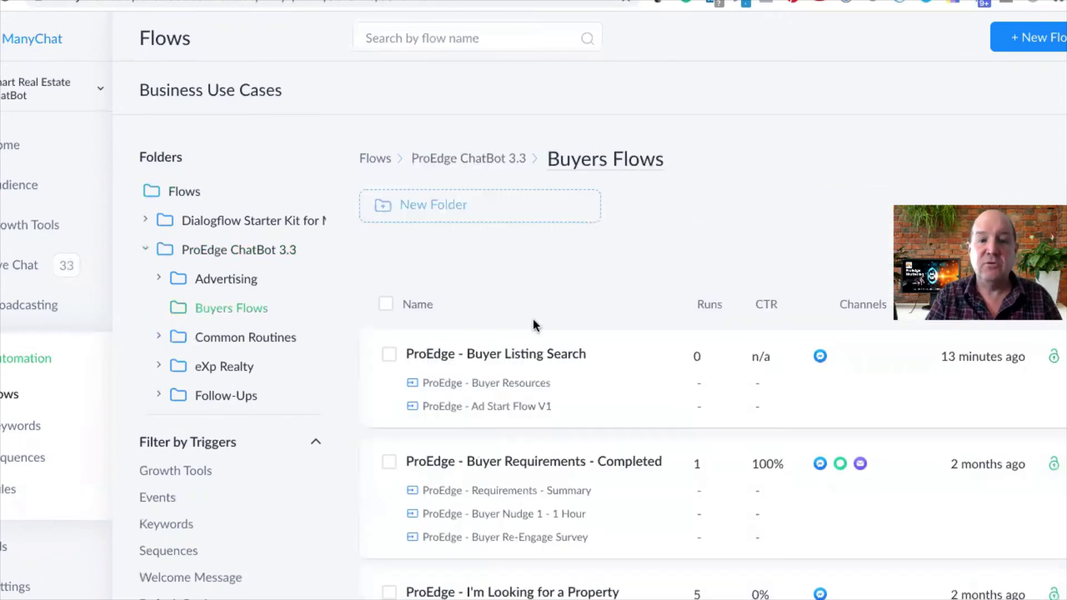
click(555, 354)
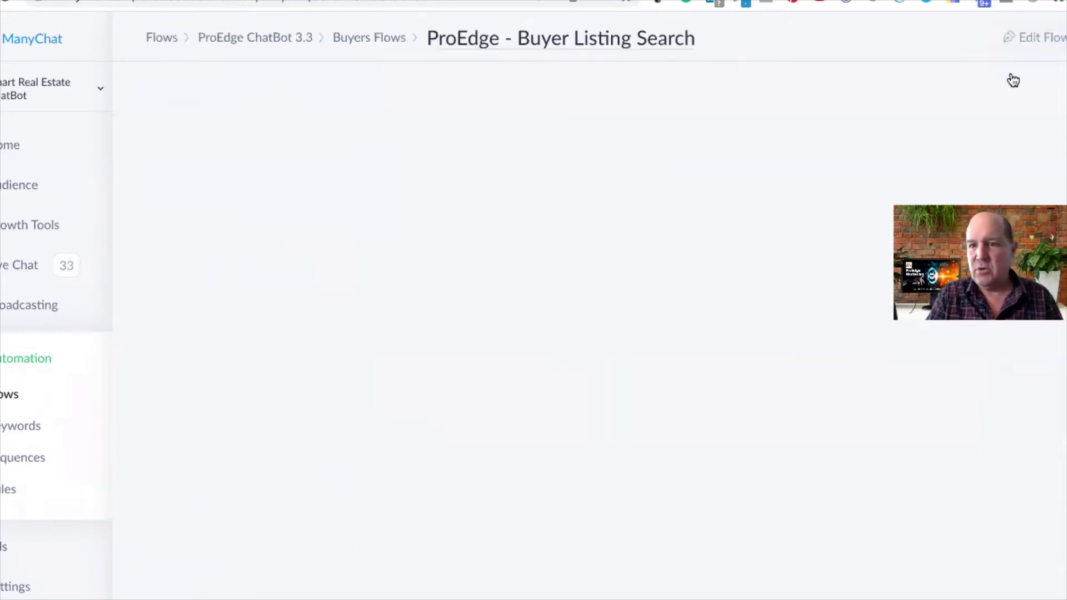
click(1025, 41)
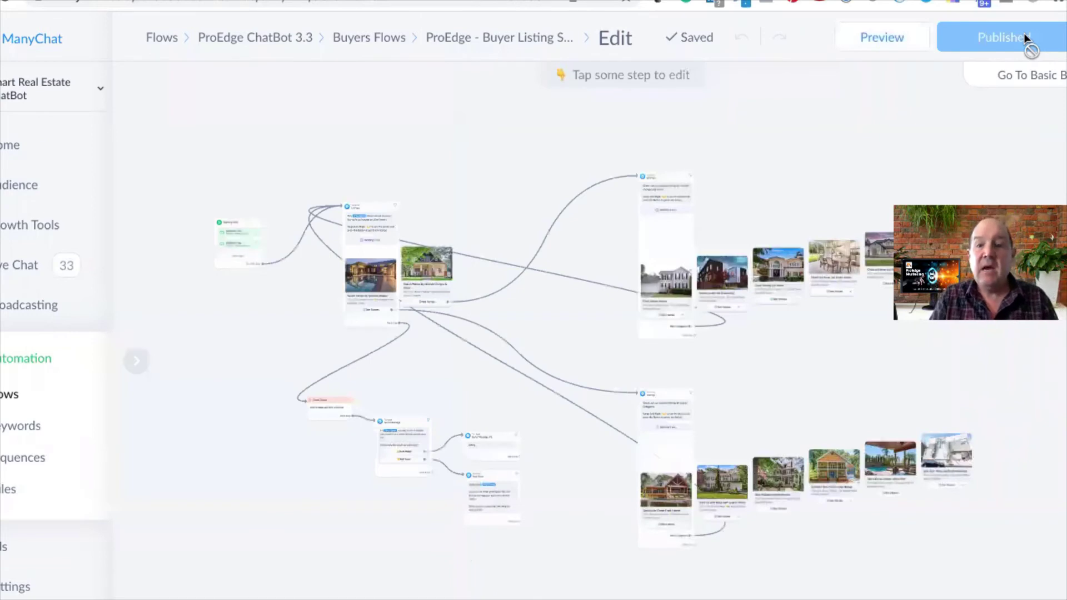
Add an Actions step to the flow and place it directly below the Starting Step
scroll(298, 444, down, 5)
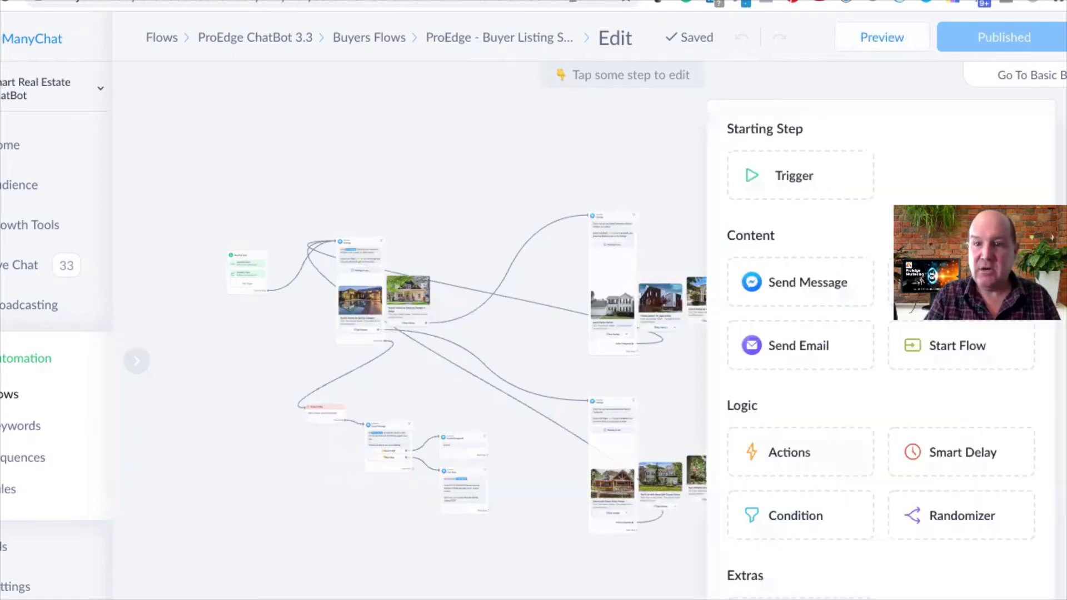
click(812, 453)
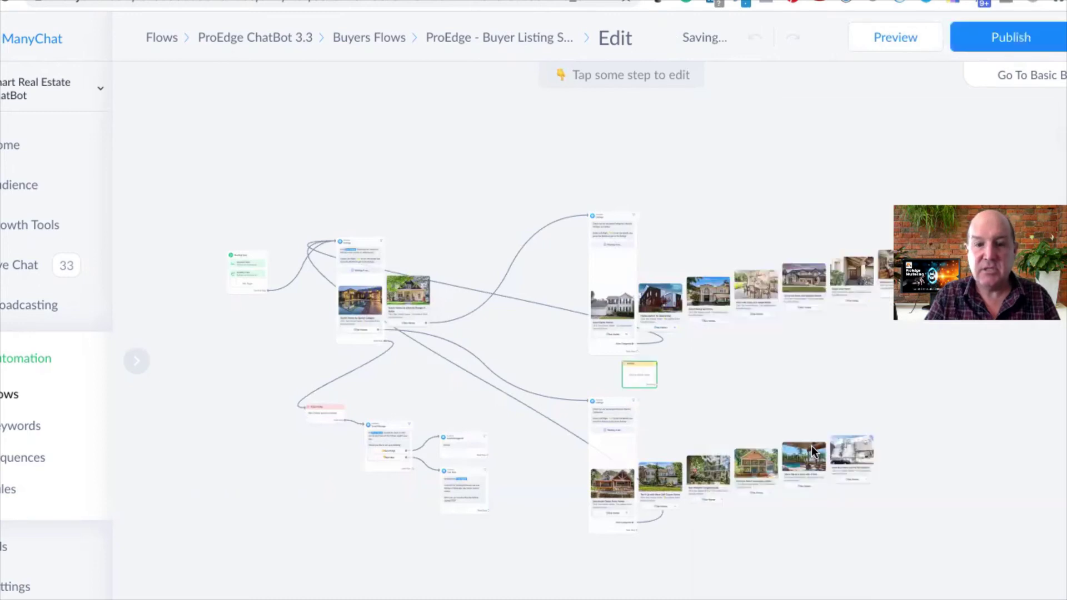
drag(638, 374, 247, 328)
Reconnect the Starting Step's The First Step output to the new Actions step
scroll(246, 371, up, 3)
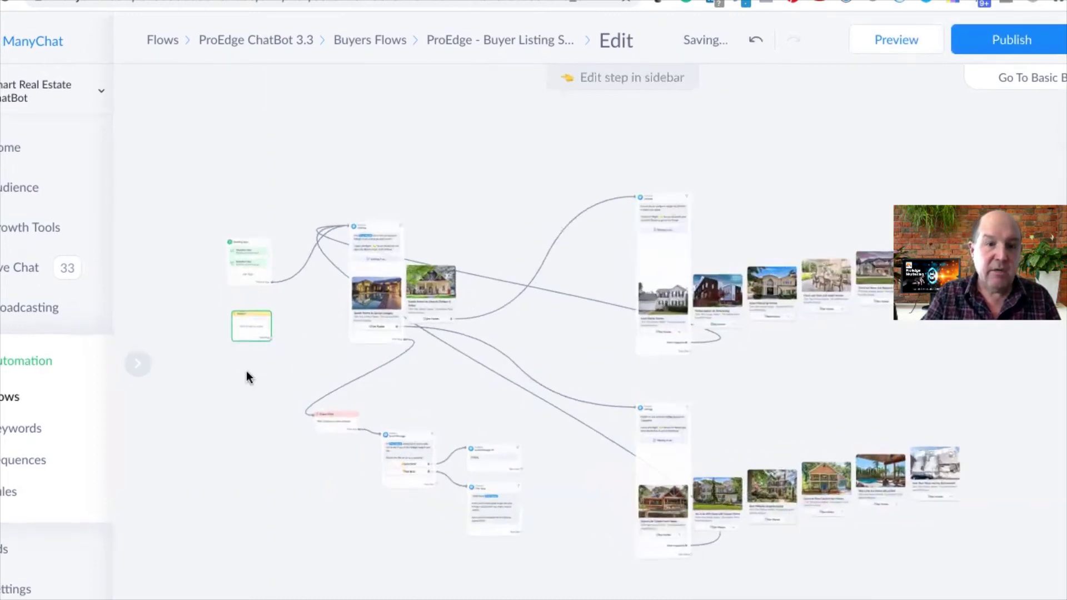
drag(246, 371, 450, 393)
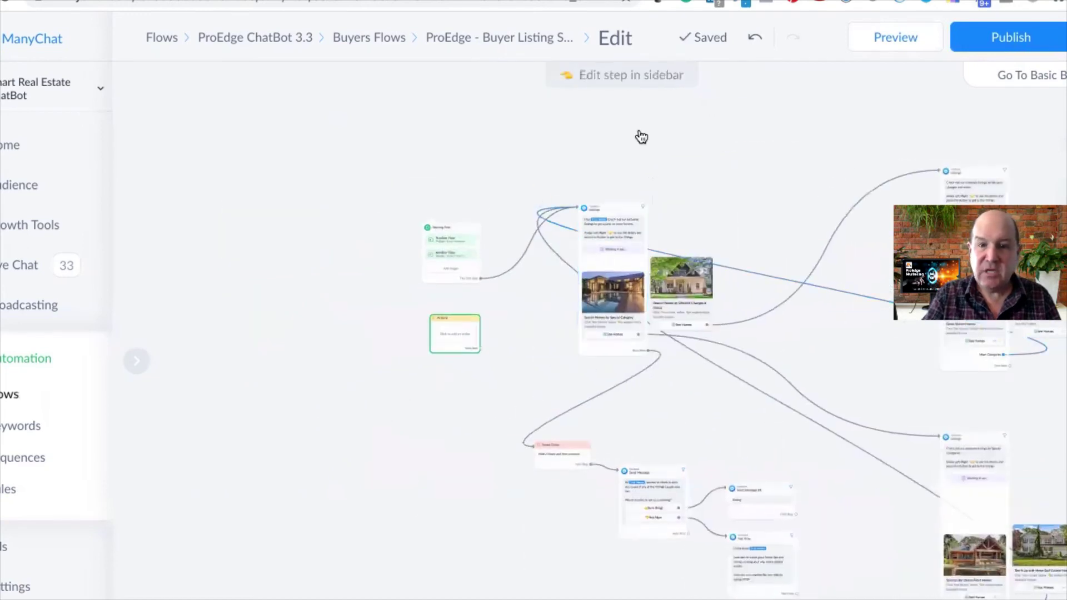
mouse_move(464, 302)
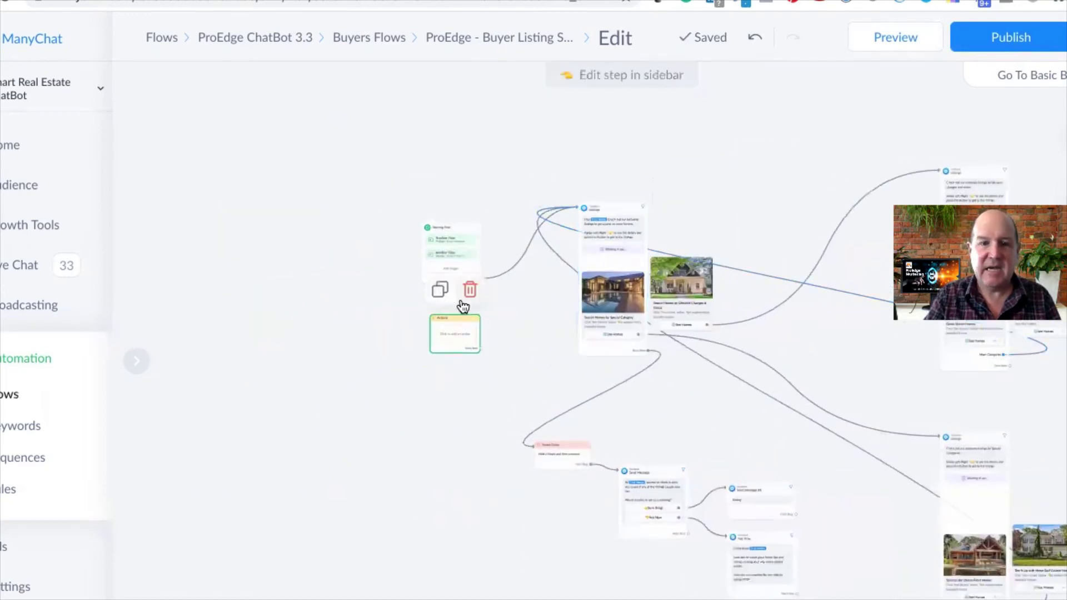
mouse_move(483, 284)
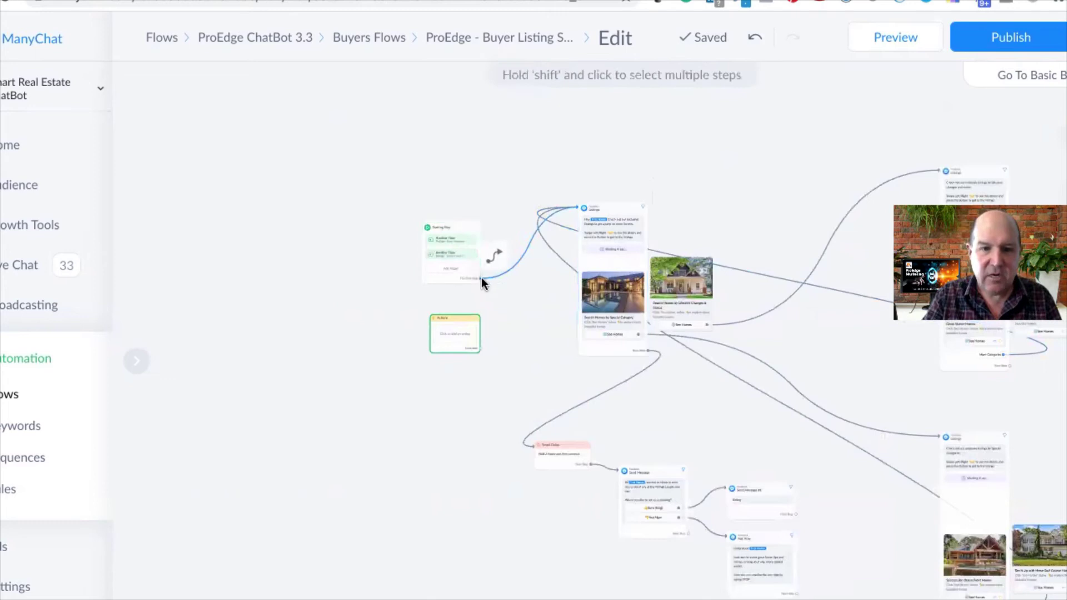
drag(479, 278, 447, 336)
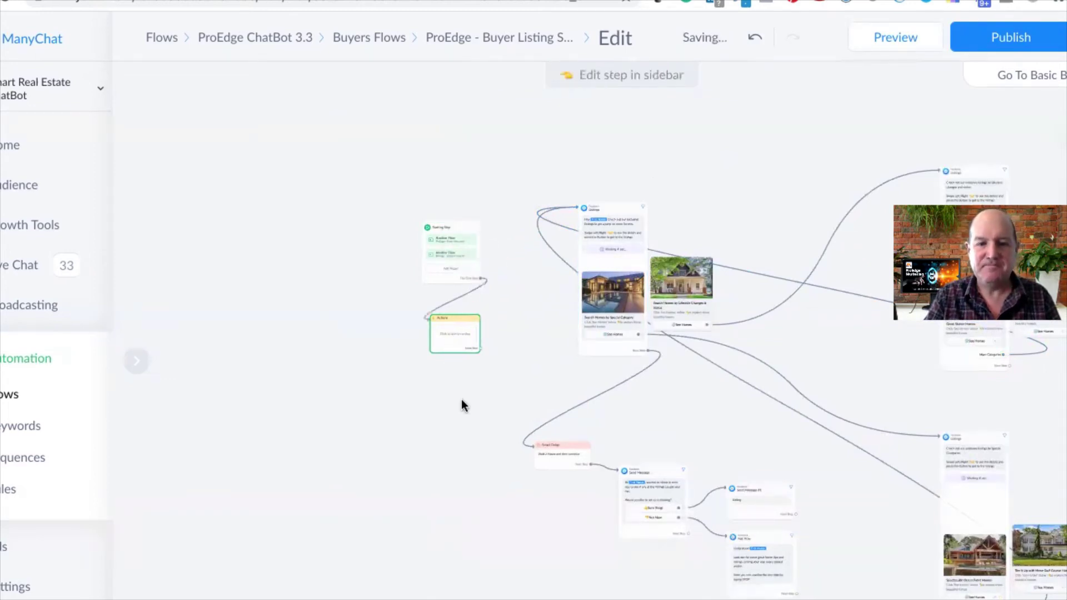
Add a Botsheets action to the new Actions step below the Starting Step
scroll(463, 401, up, 3)
scroll(572, 283, up, 2)
drag(573, 284, 703, 376)
scroll(702, 375, up, 3)
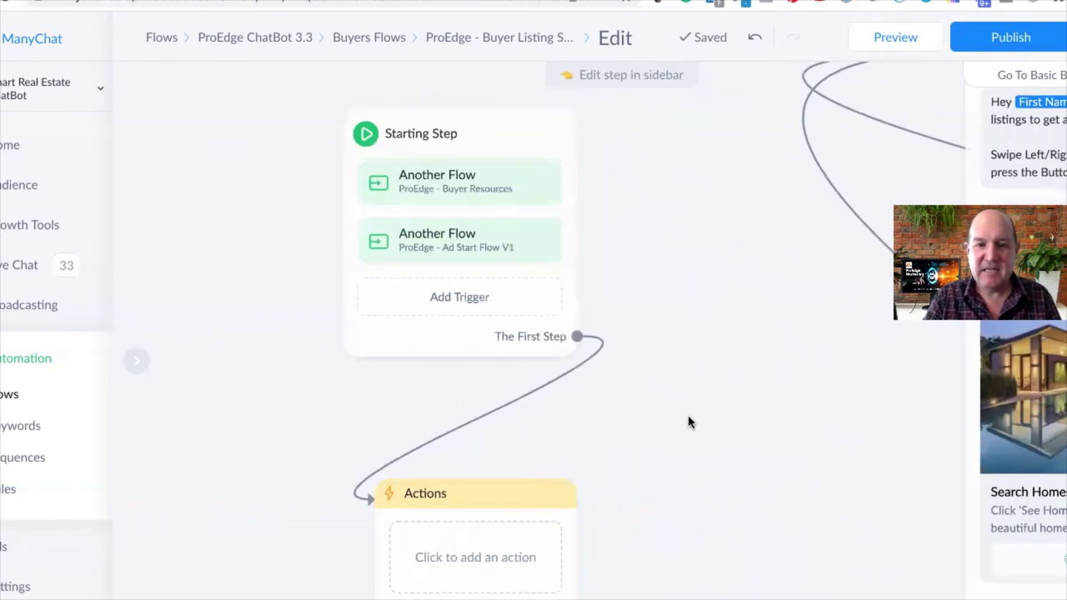
drag(688, 417, 722, 343)
click(507, 441)
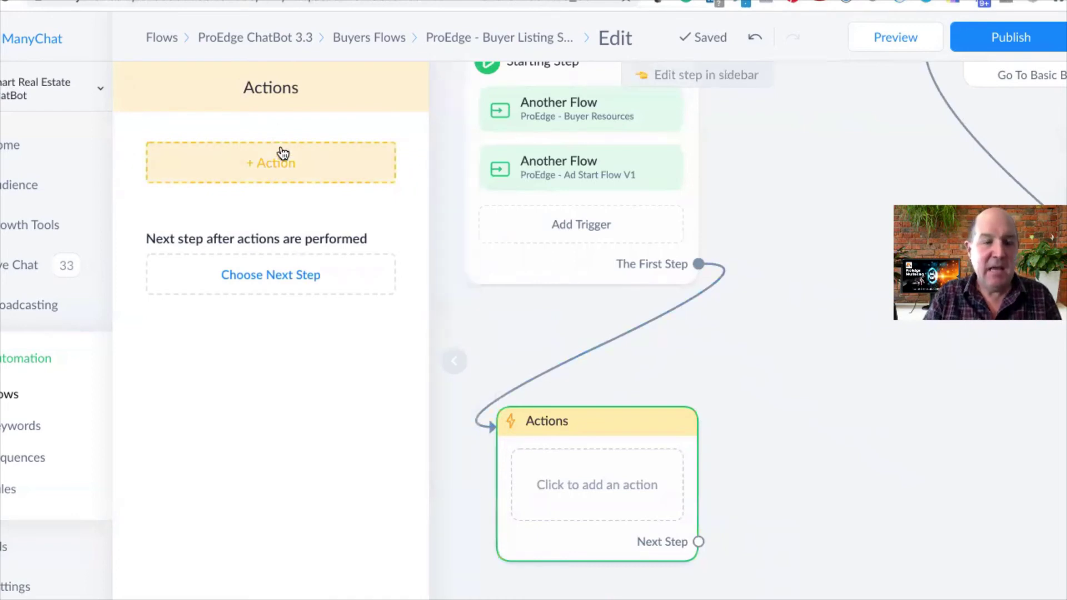
click(287, 164)
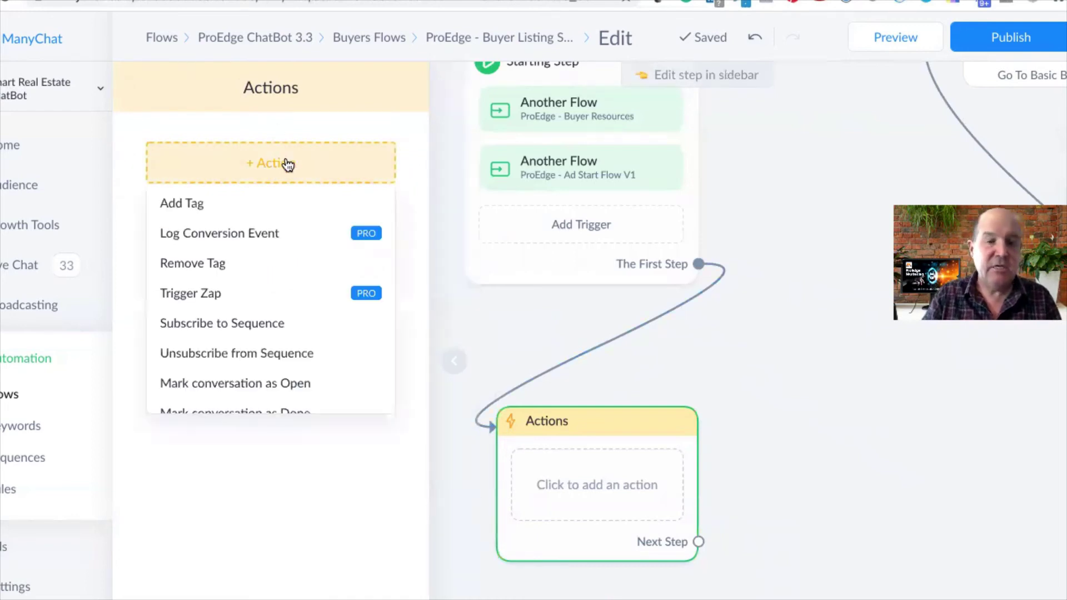
scroll(267, 303, down, 5)
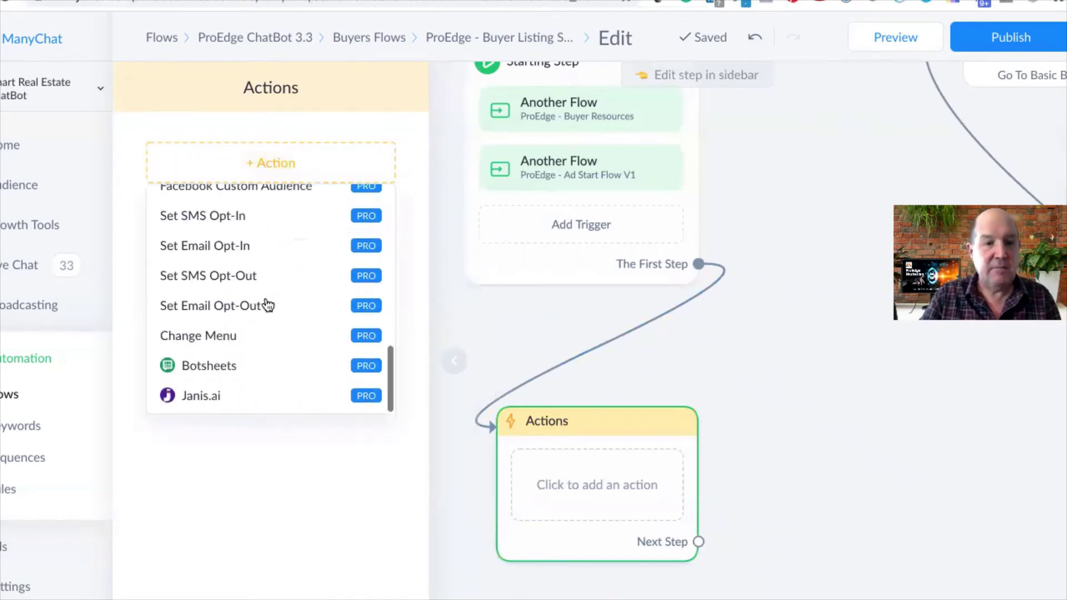
click(237, 364)
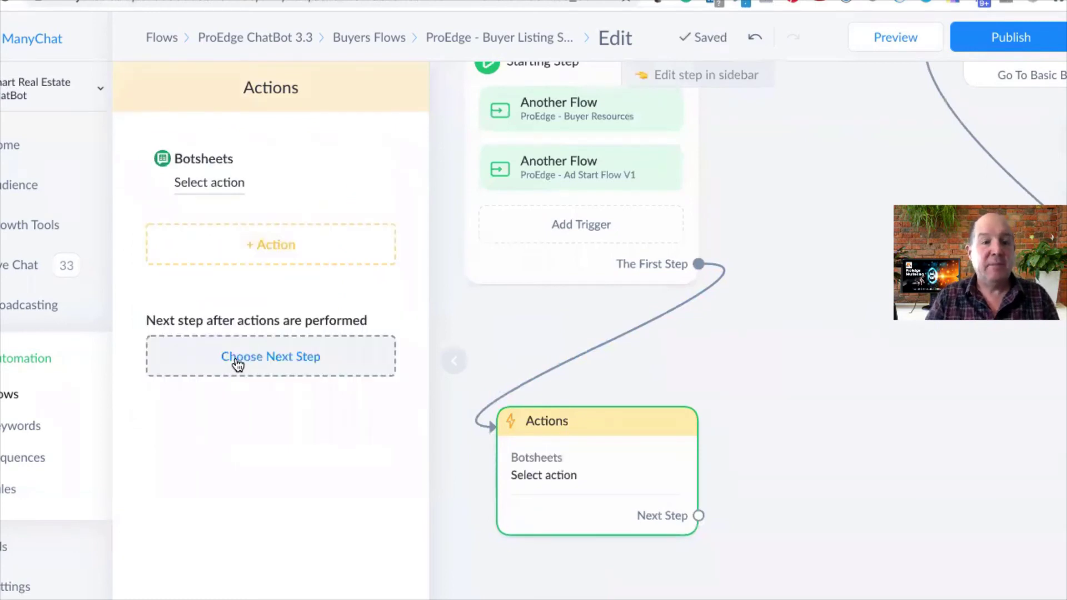
Look through the full range of available Botsheets actions, from Gallery to Get the Distance Between two Coordinates, without choosing one
click(195, 182)
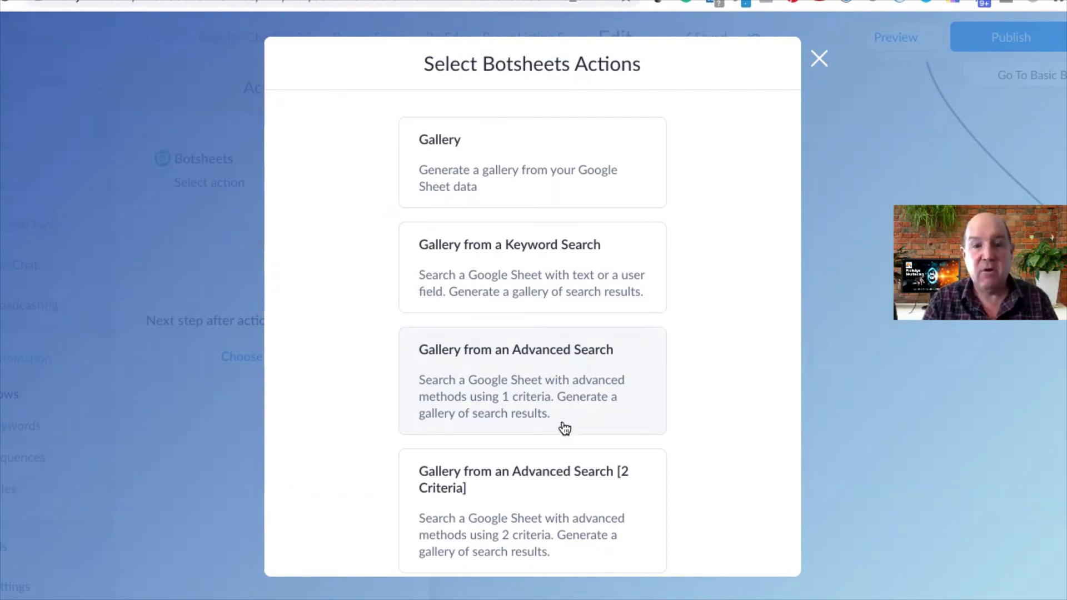
scroll(562, 428, down, 6)
scroll(564, 426, down, 4)
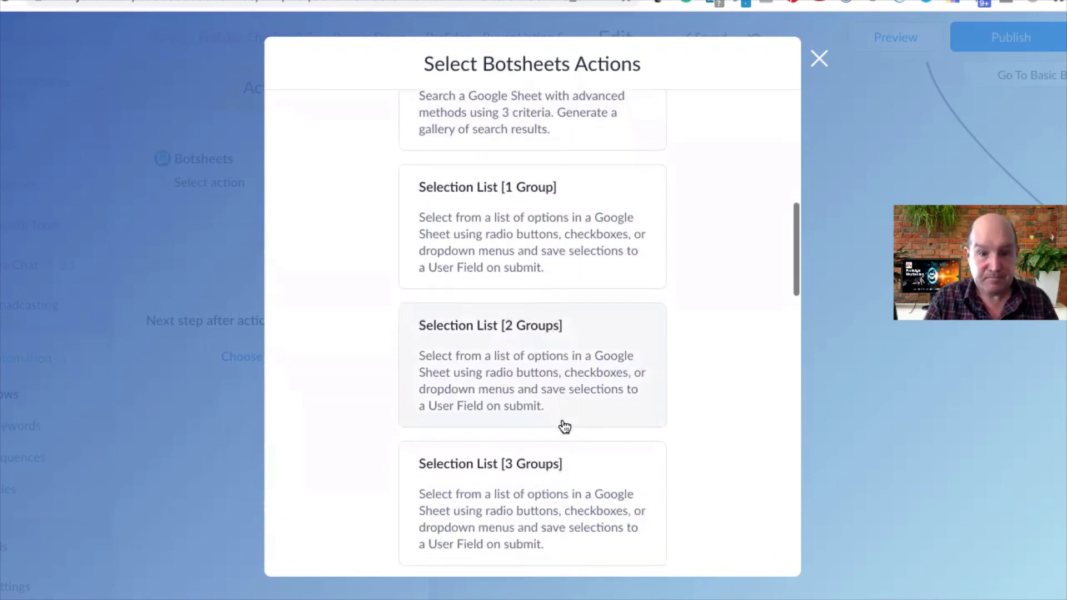
scroll(564, 426, down, 18)
scroll(564, 426, down, 7)
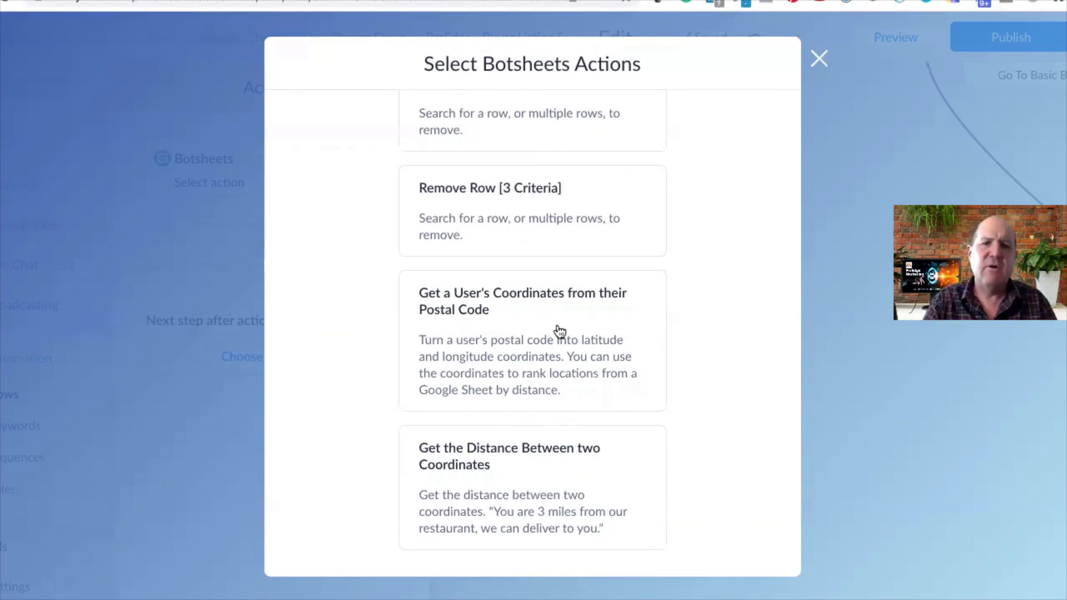
click(816, 58)
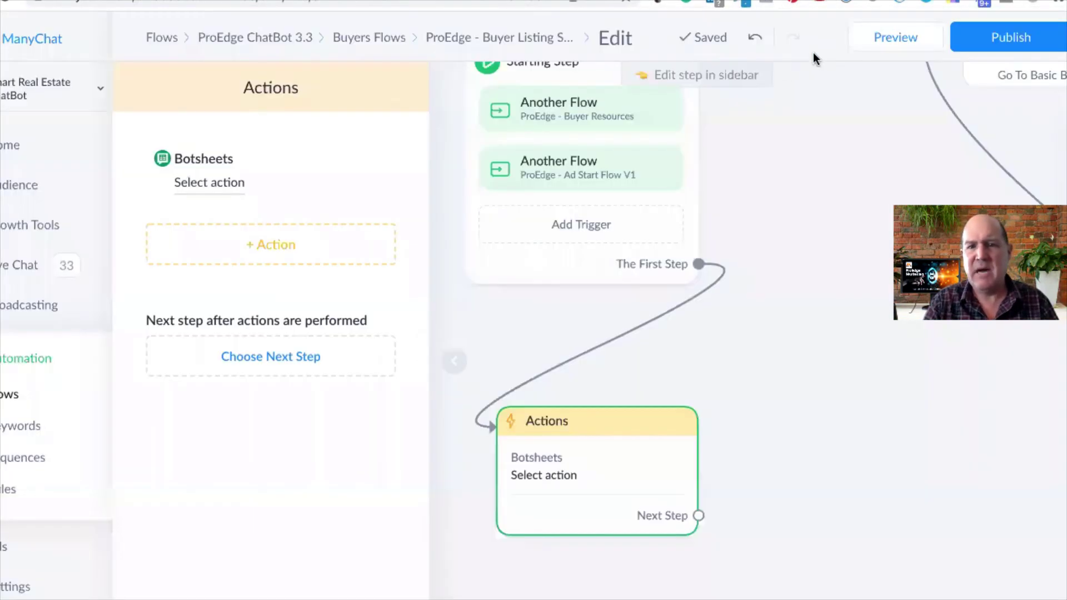
Make the Botsheets action a Gallery that draws on the Buyer Lists worksheet
click(218, 182)
click(482, 147)
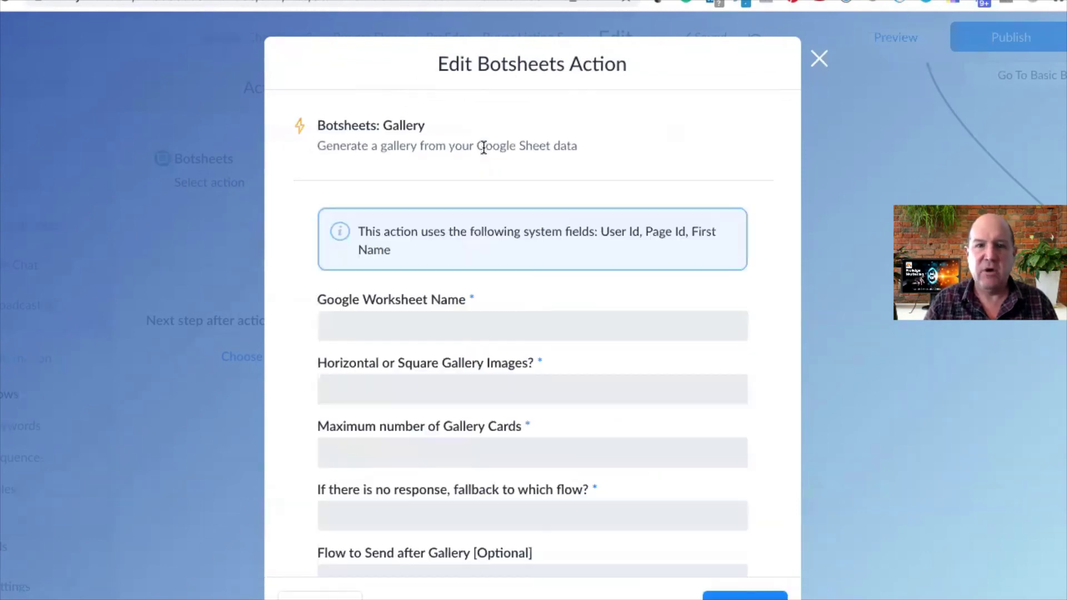
click(362, 324)
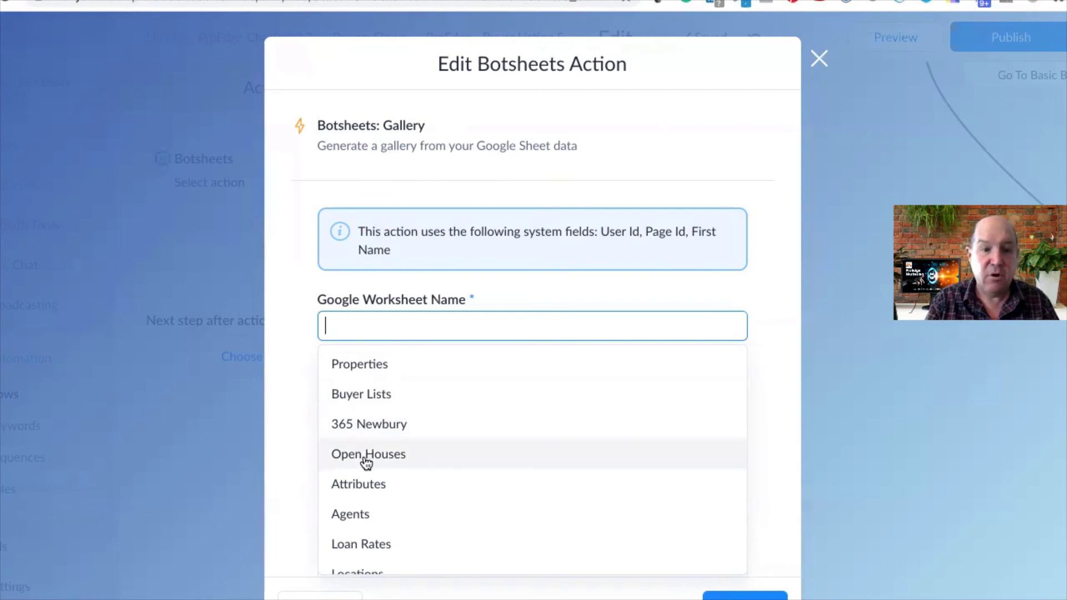
click(361, 395)
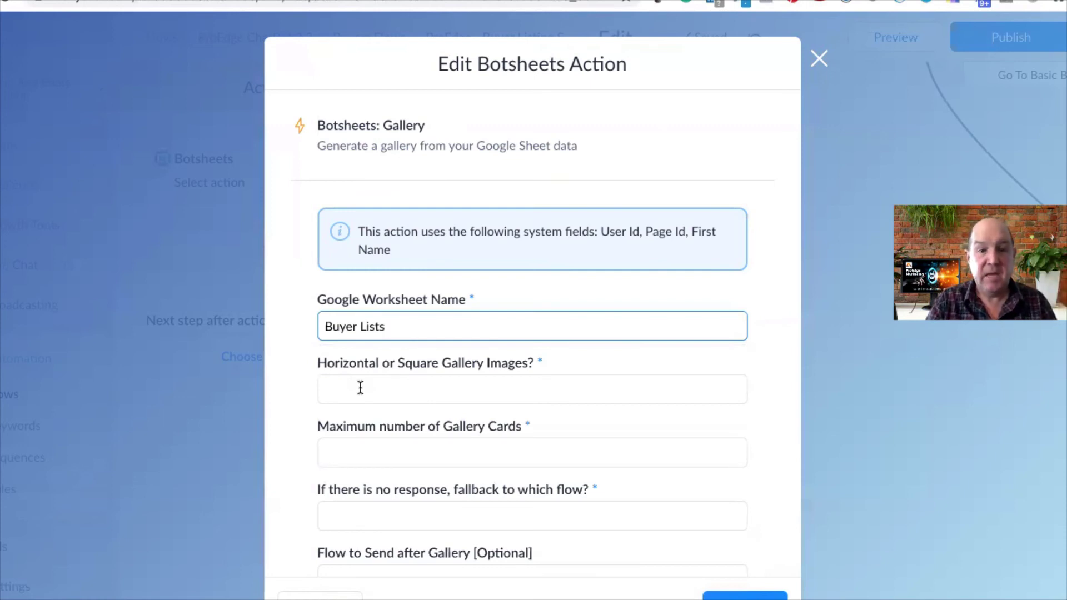
Set the gallery image format to Horizontal
click(360, 387)
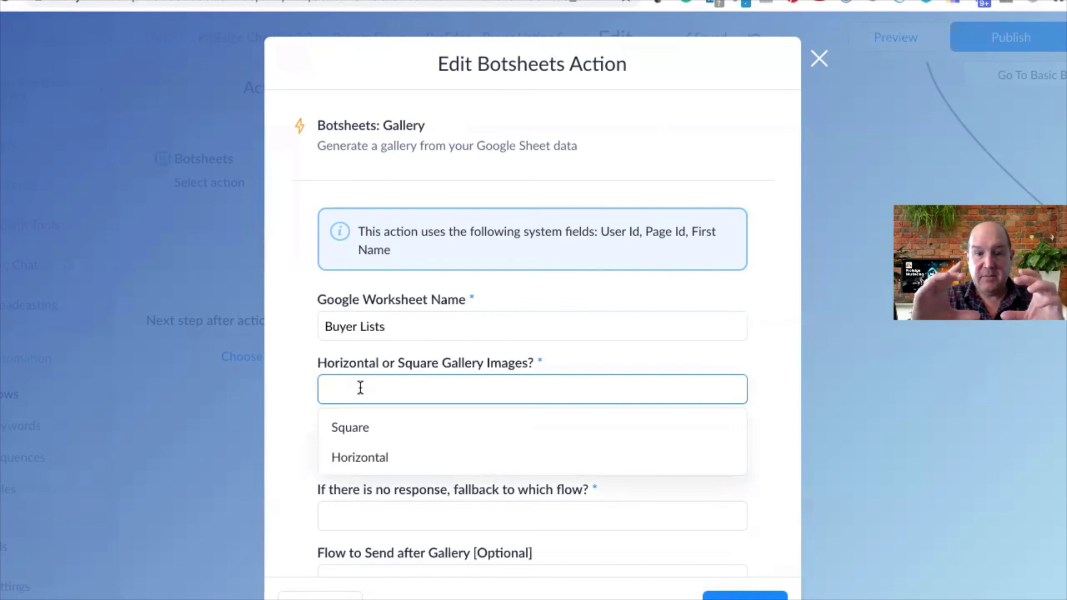
click(350, 426)
key(ctrl+a)
text(h)
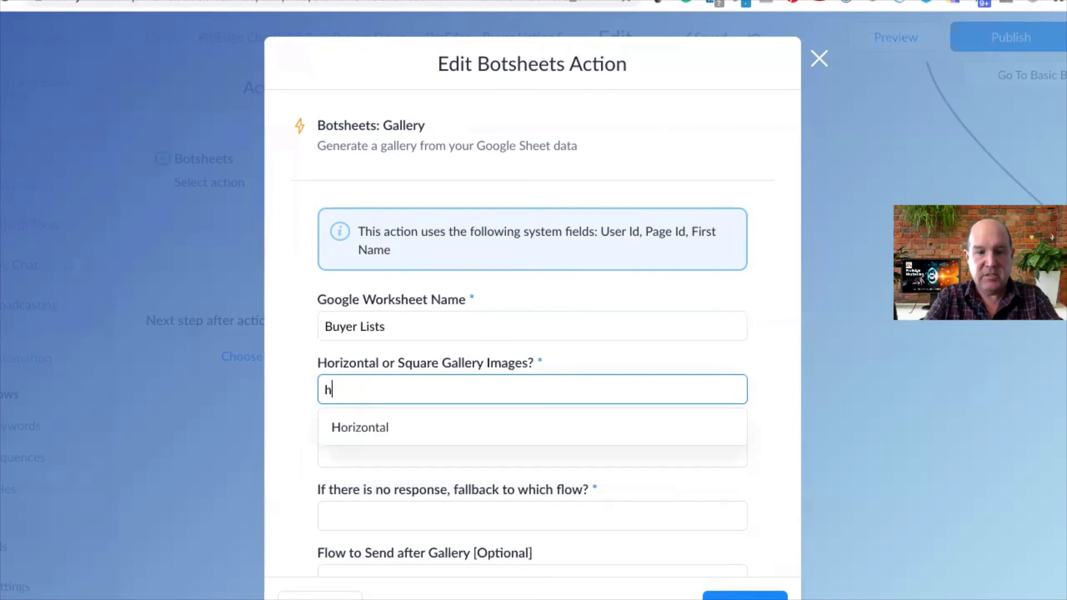
click(359, 429)
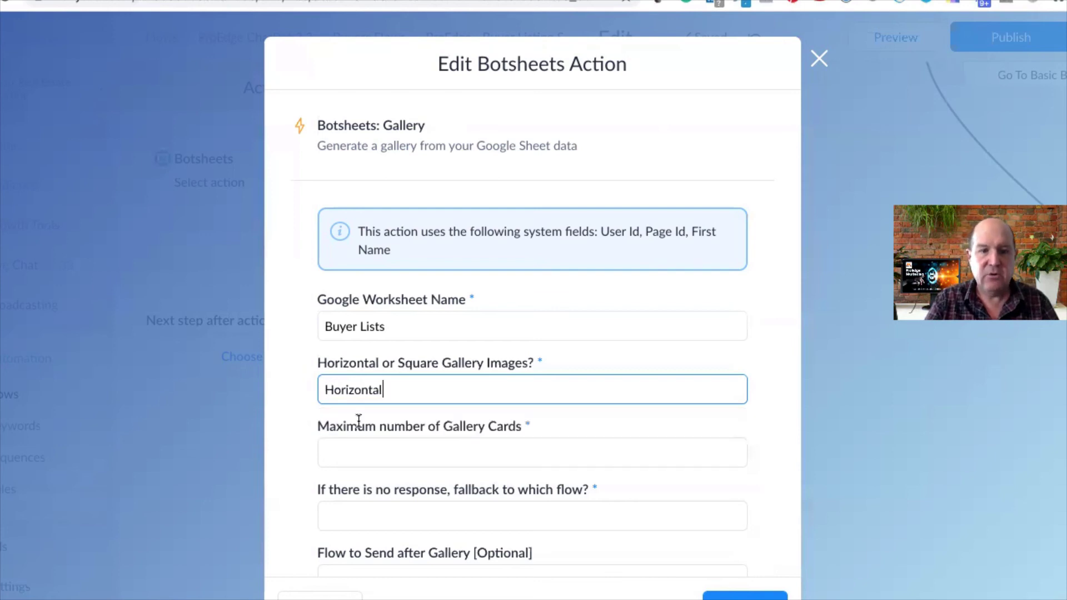
Set the maximum number of gallery cards to 9 + "see more" card
click(369, 453)
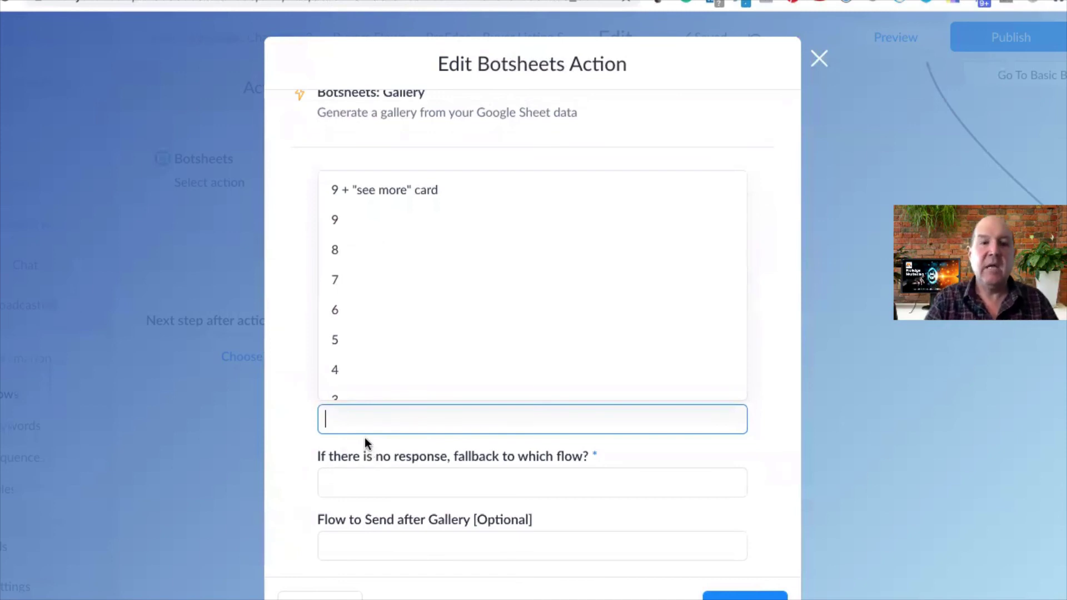
scroll(364, 328, down, 3)
scroll(371, 345, up, 3)
scroll(371, 348, up, 1)
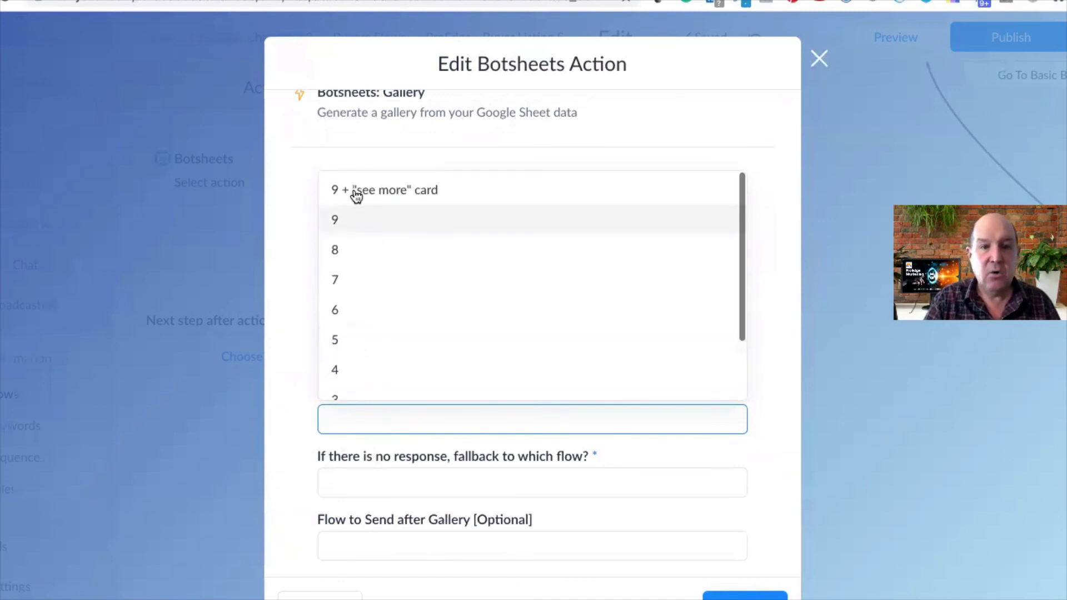
click(353, 190)
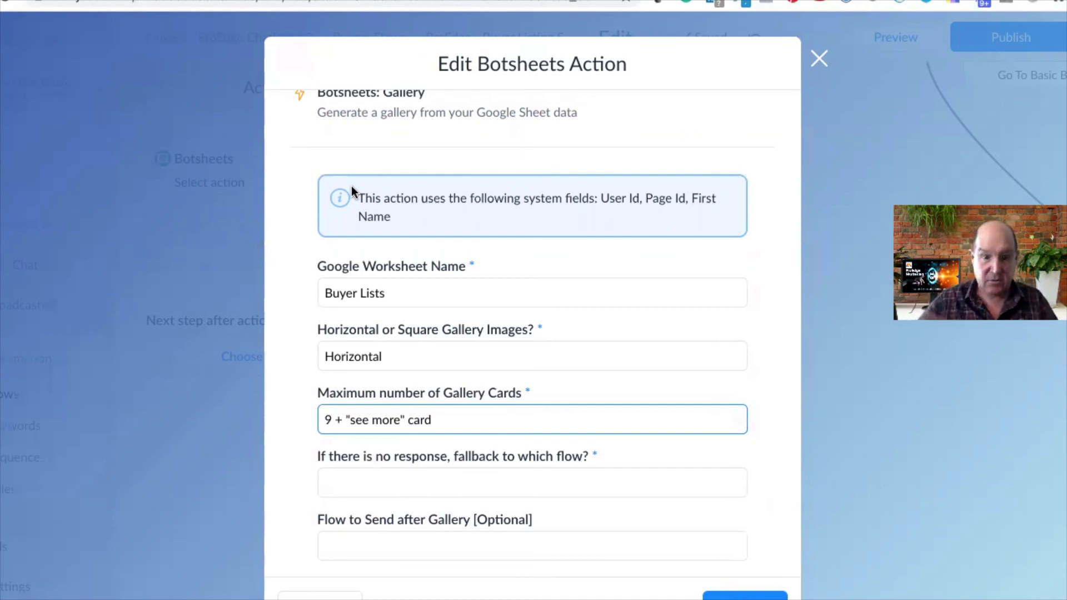
Set the no-response fallback flow to Botsheets Fallback (Real Estate)
scroll(417, 466, down, 2)
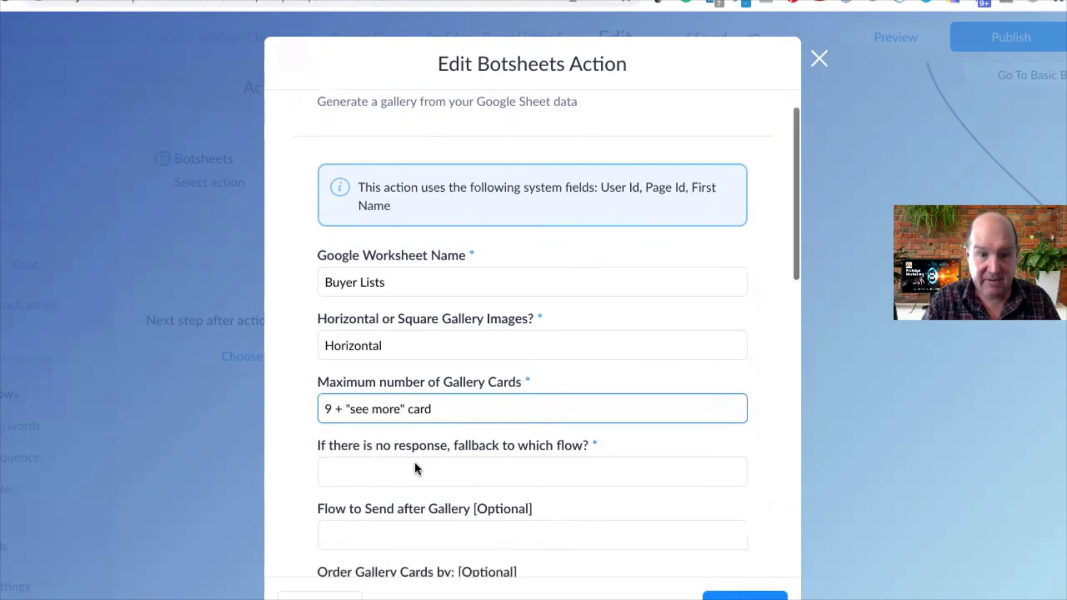
click(427, 361)
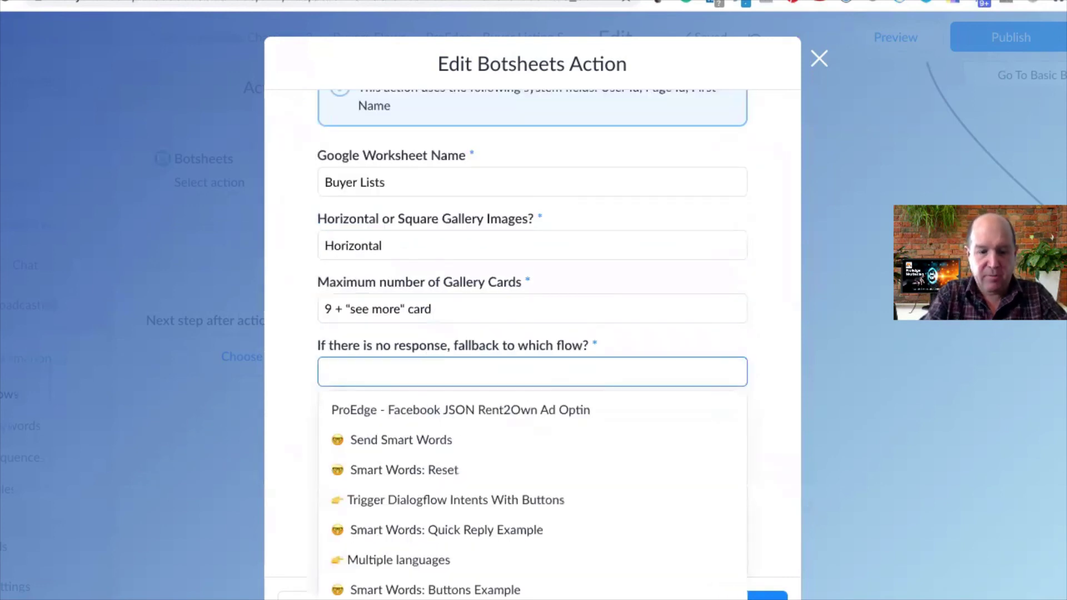
text(fall)
click(484, 440)
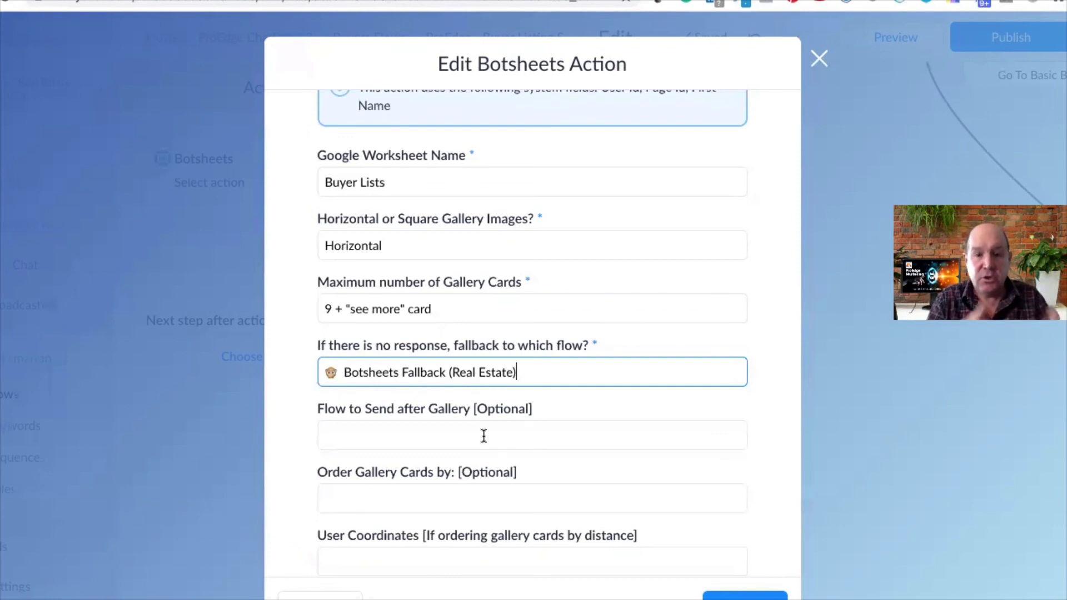
Review the optional gallery settings, including the follow-up flow, card order, "See more" card customization and quick replies
scroll(449, 430, down, 1)
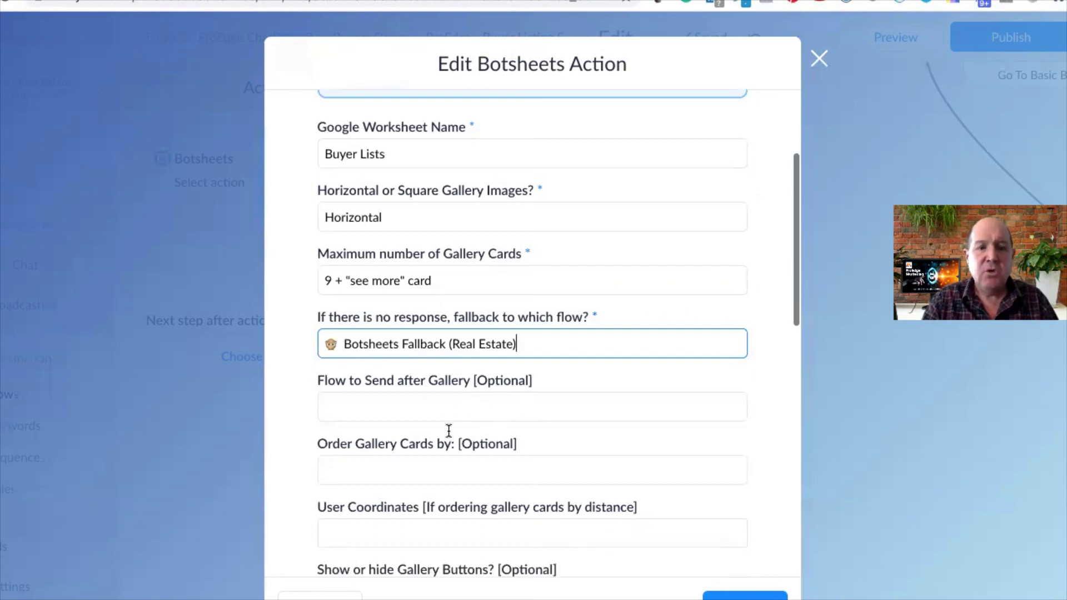
scroll(449, 431, down, 3)
drag(317, 289, 415, 290)
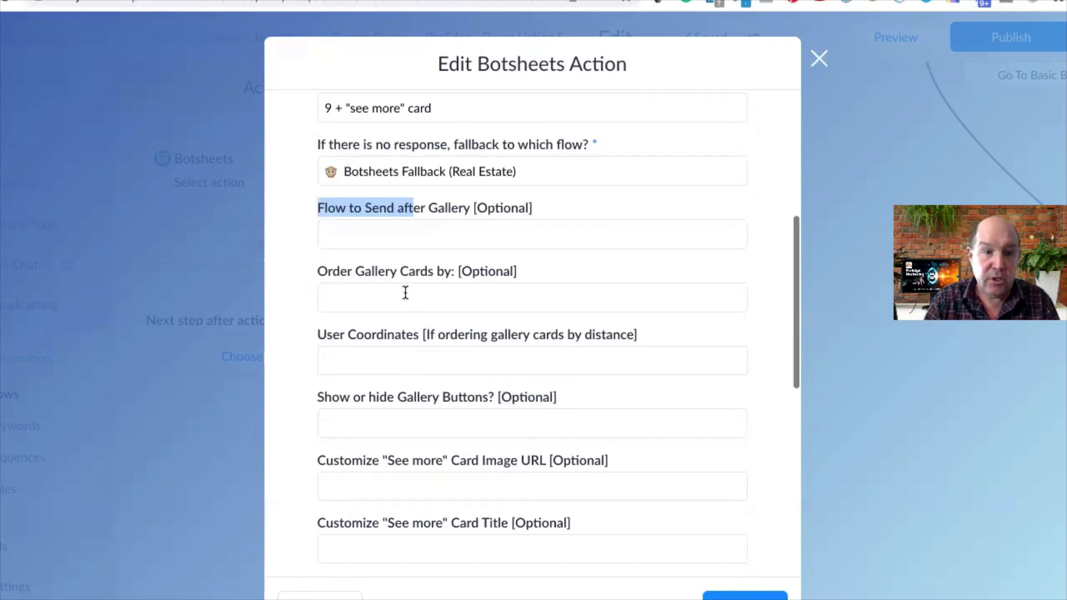
click(406, 293)
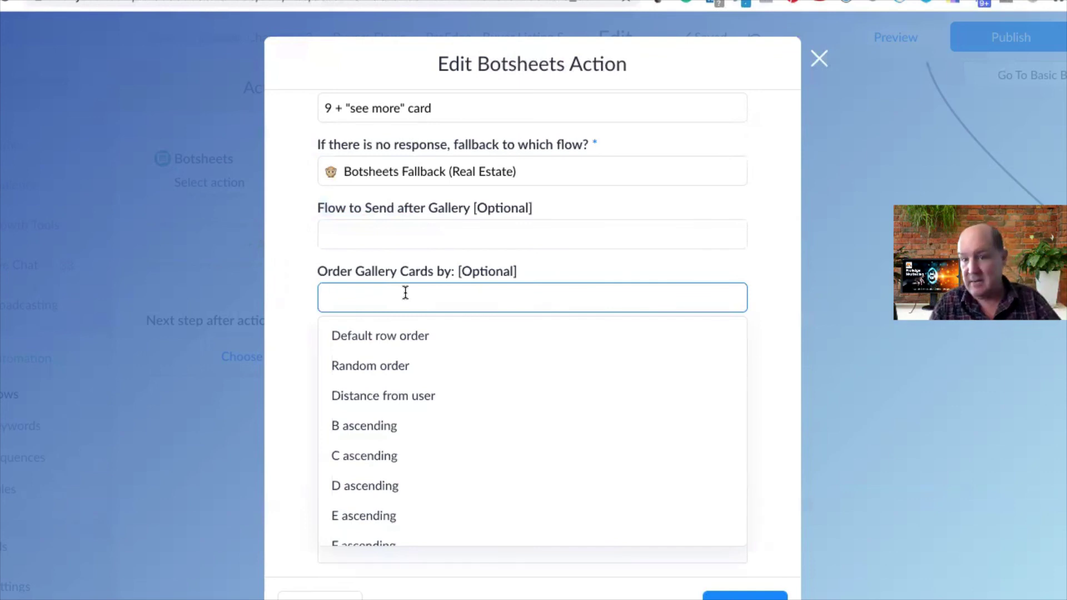
click(305, 285)
scroll(306, 285, down, 1)
scroll(305, 286, down, 3)
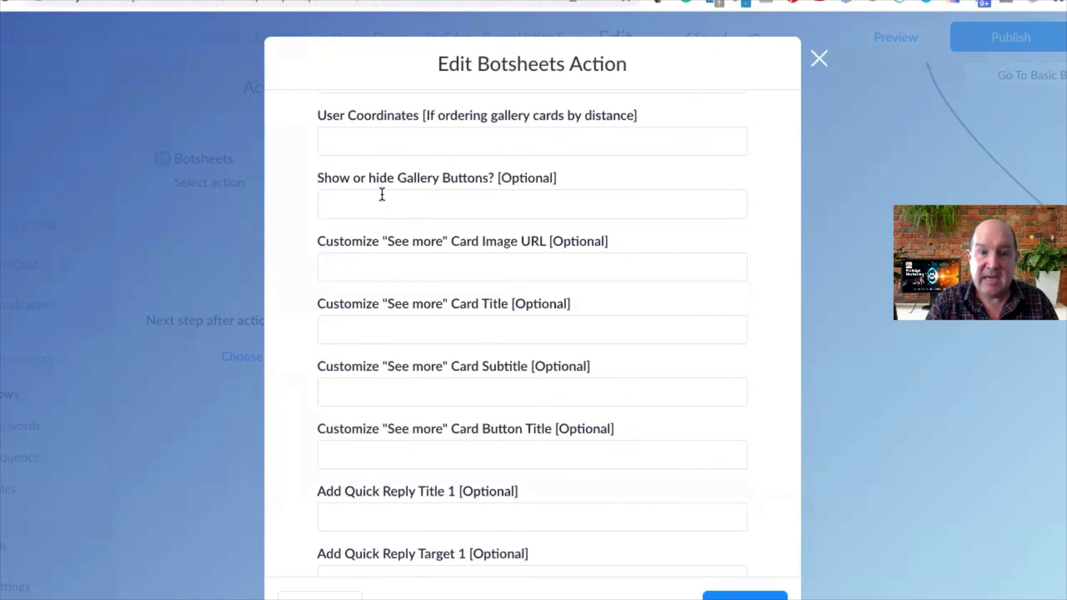
scroll(376, 260, down, 1)
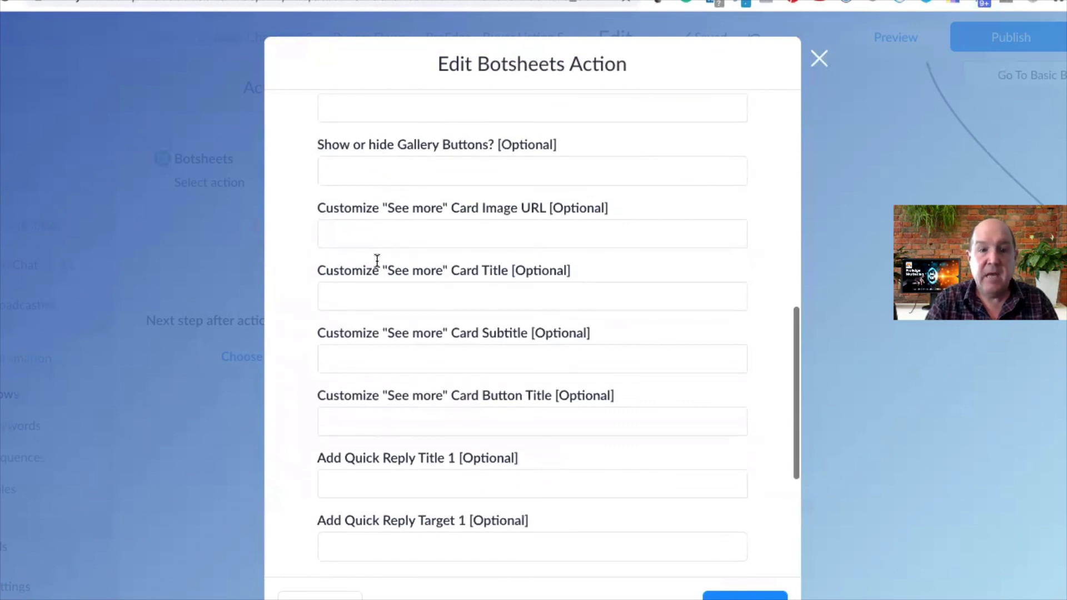
click(418, 225)
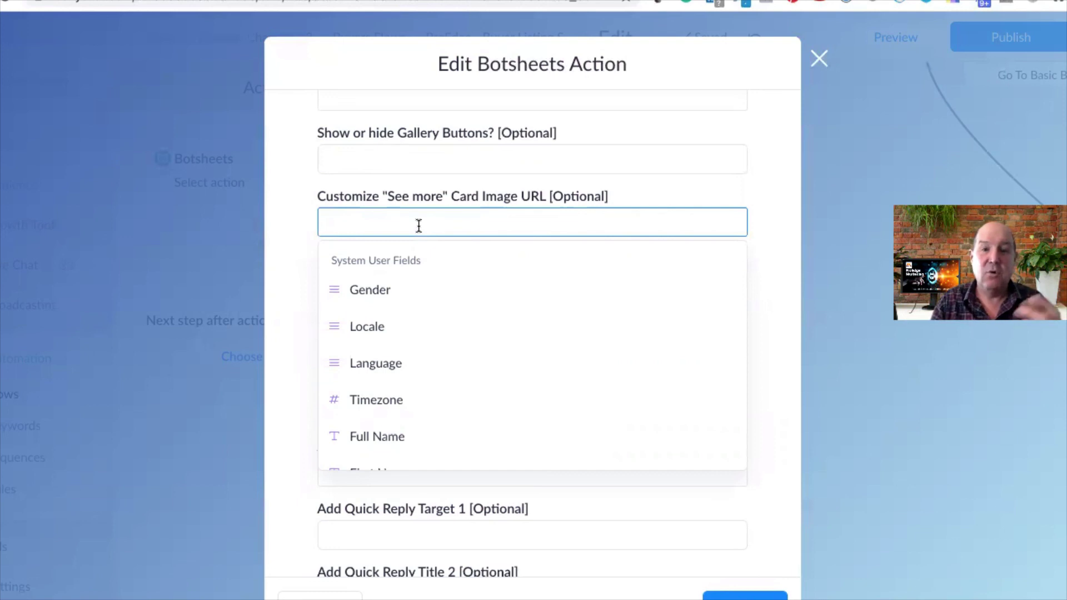
click(279, 290)
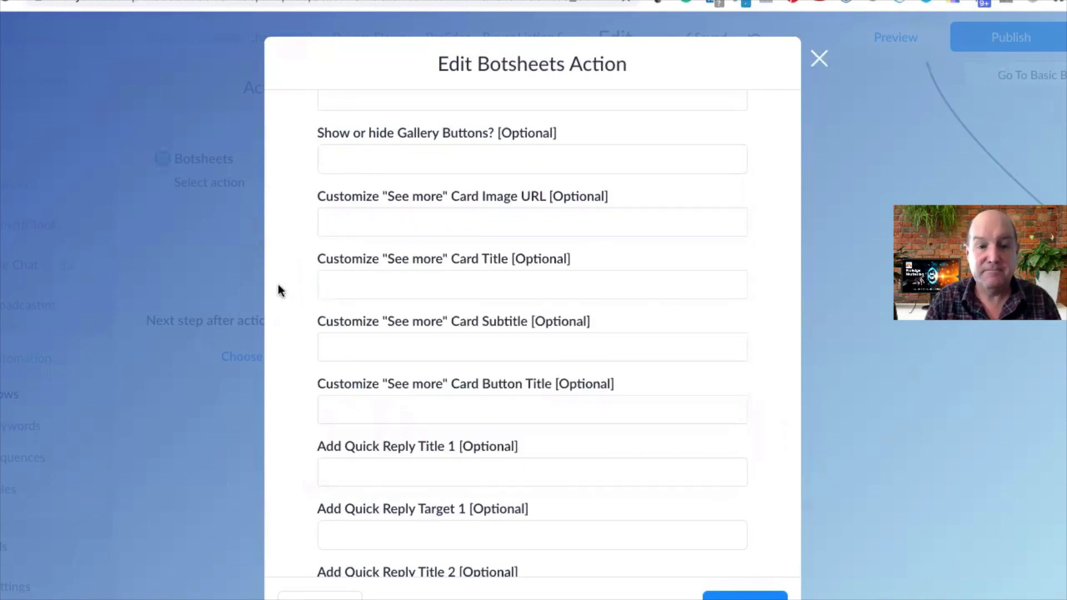
scroll(279, 290, down, 5)
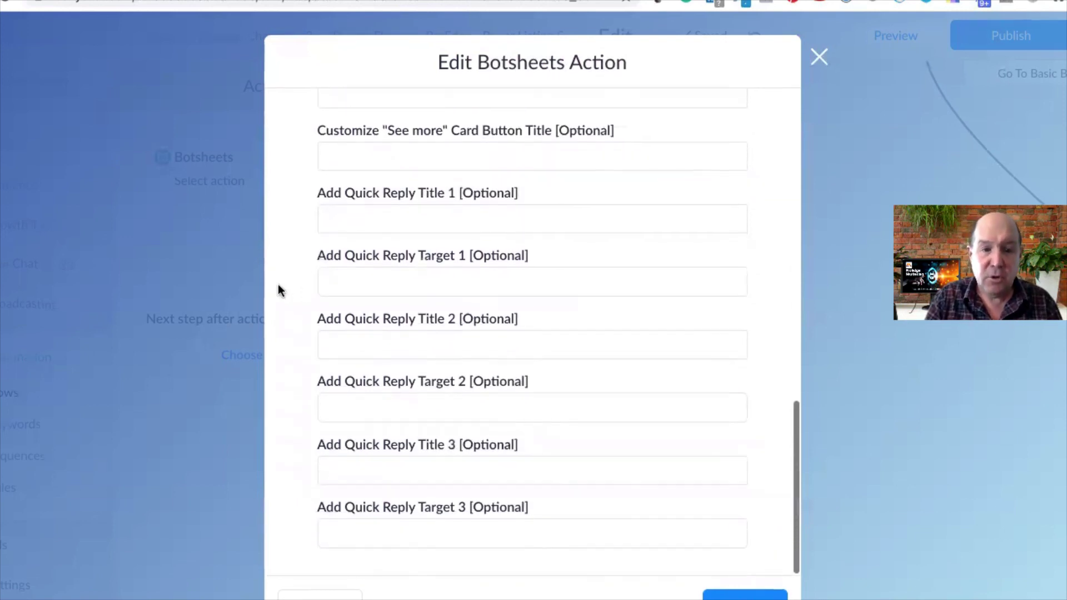
scroll(481, 226, up, 3)
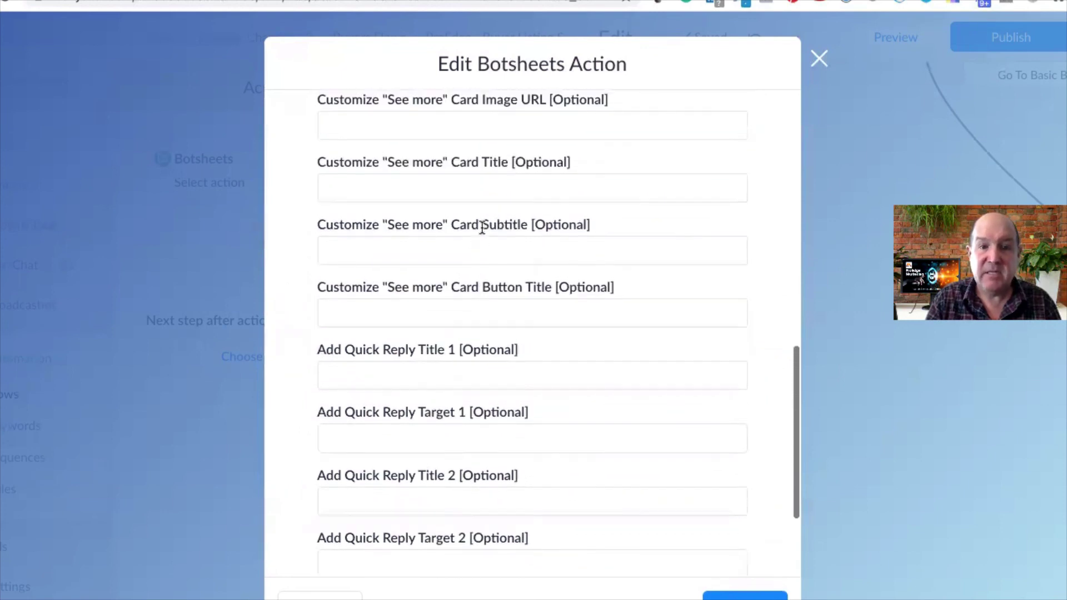
Save the Botsheets Gallery action and publish the buyer listing search flow
click(733, 595)
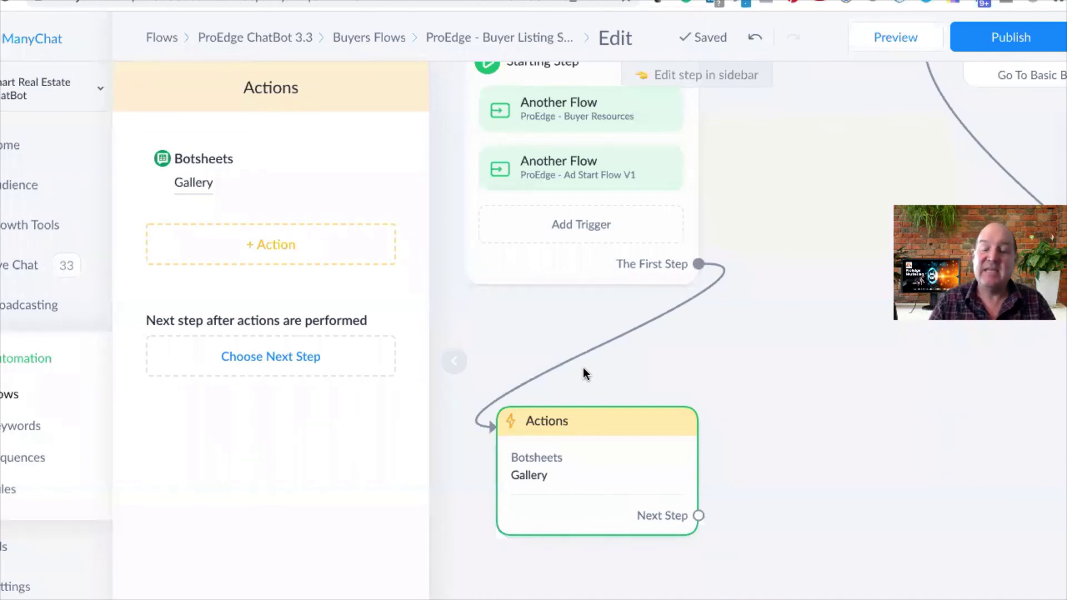
click(1014, 38)
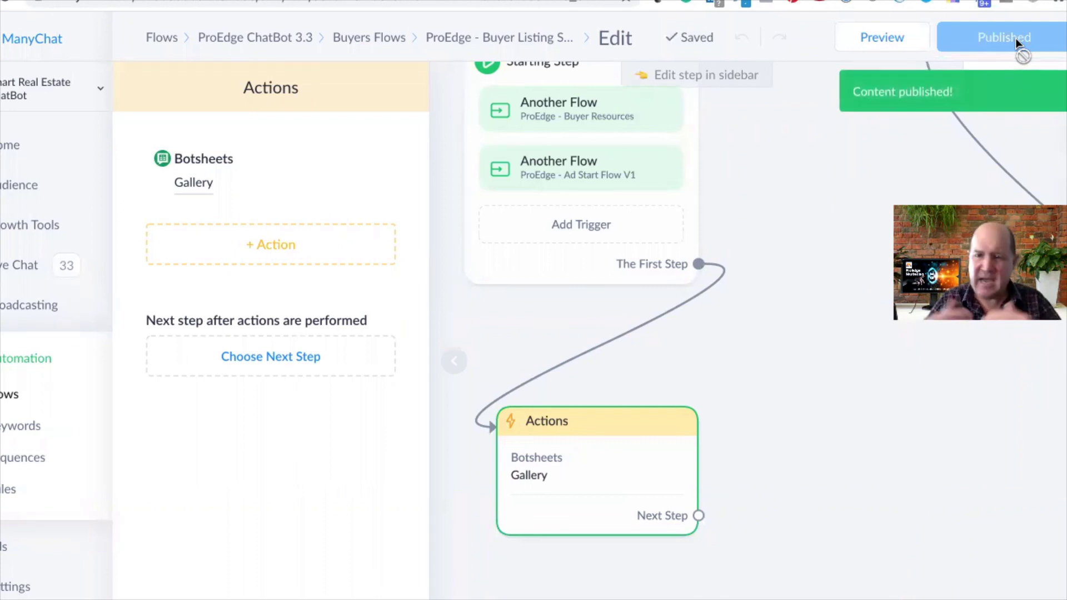
Preview the published flow in Messenger and advance its home gallery to the next card
click(891, 38)
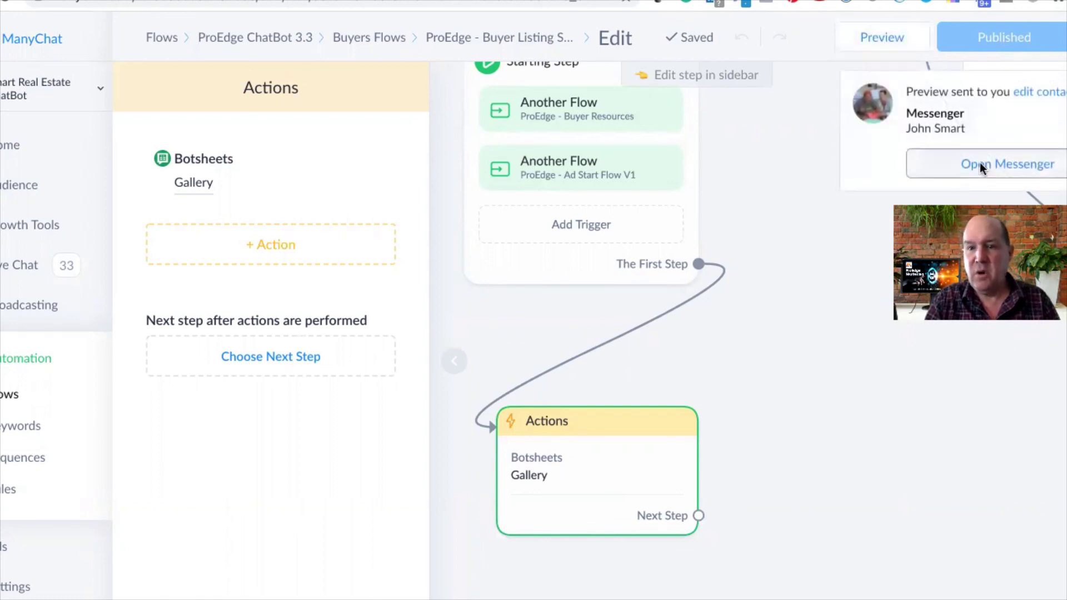
click(979, 164)
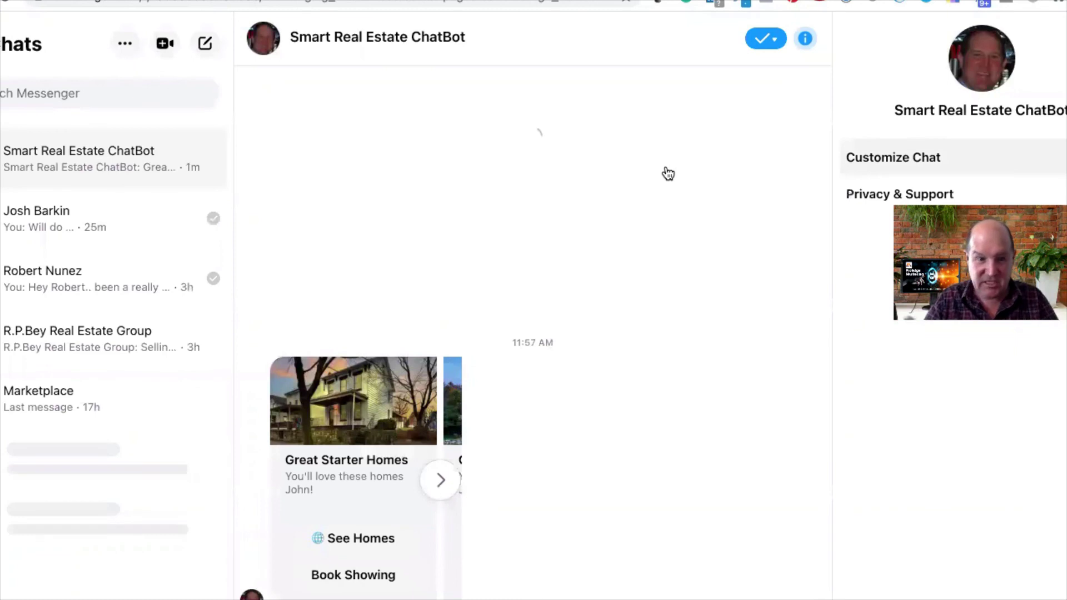
click(439, 485)
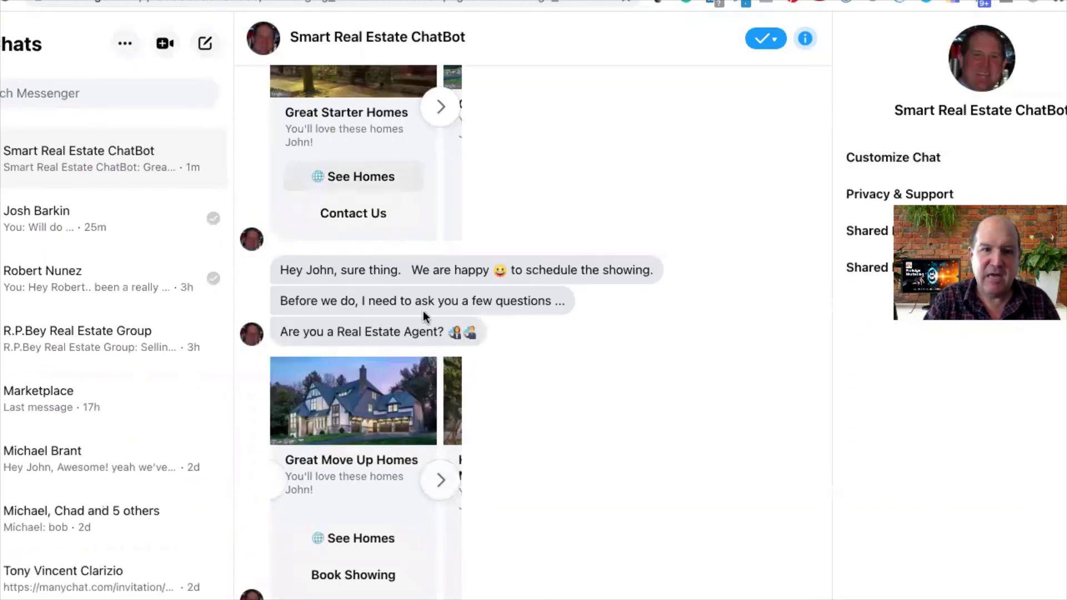
Browse the latest home gallery in the chat through all its cards, up to the Chester County card
drag(295, 270, 654, 270)
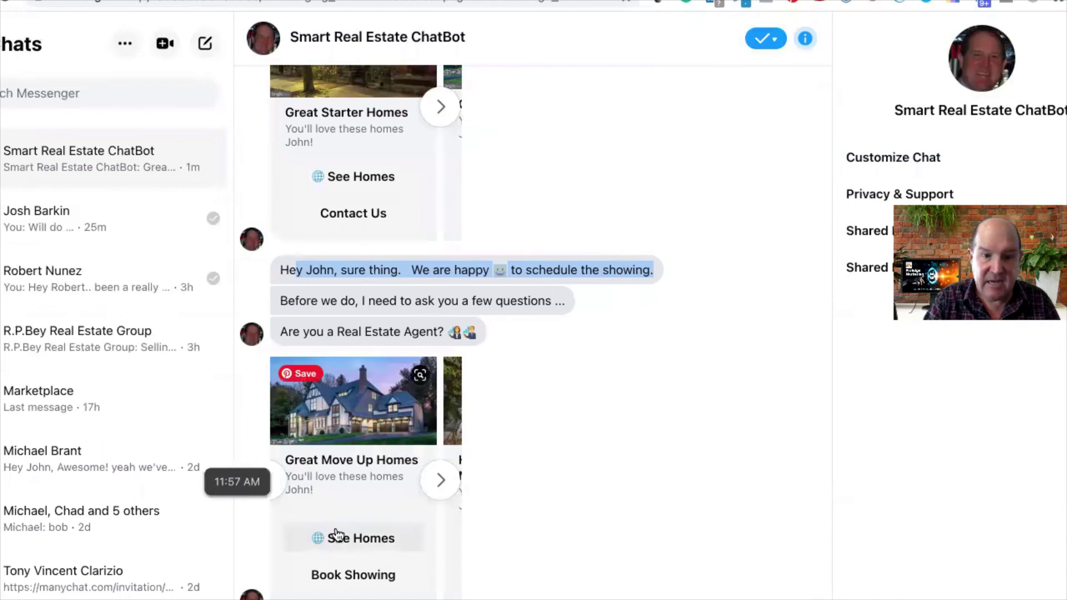
click(438, 485)
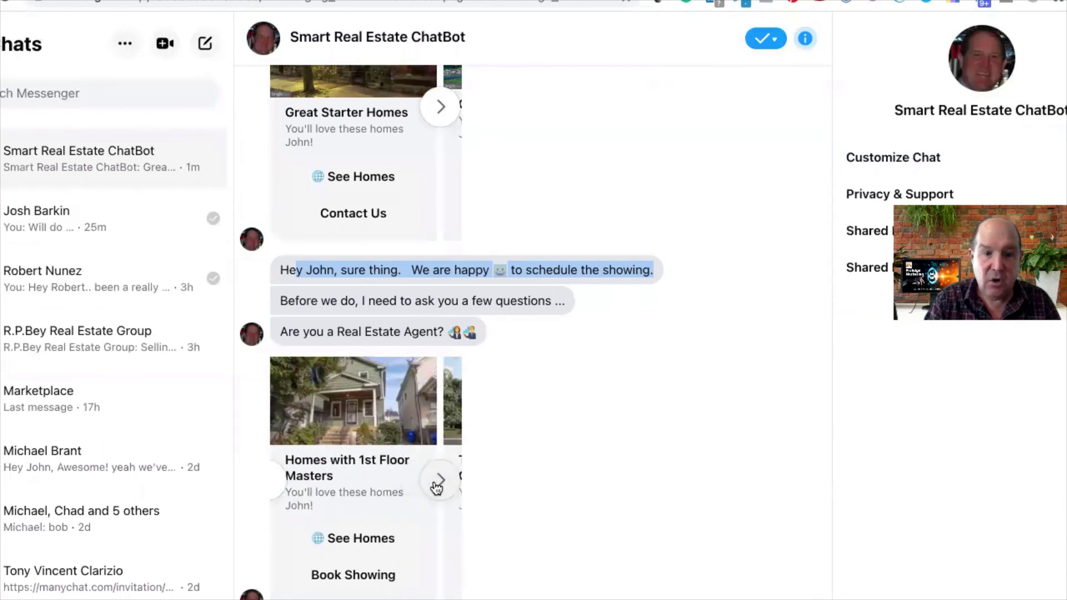
click(439, 481)
click(438, 481)
click(439, 481)
click(438, 482)
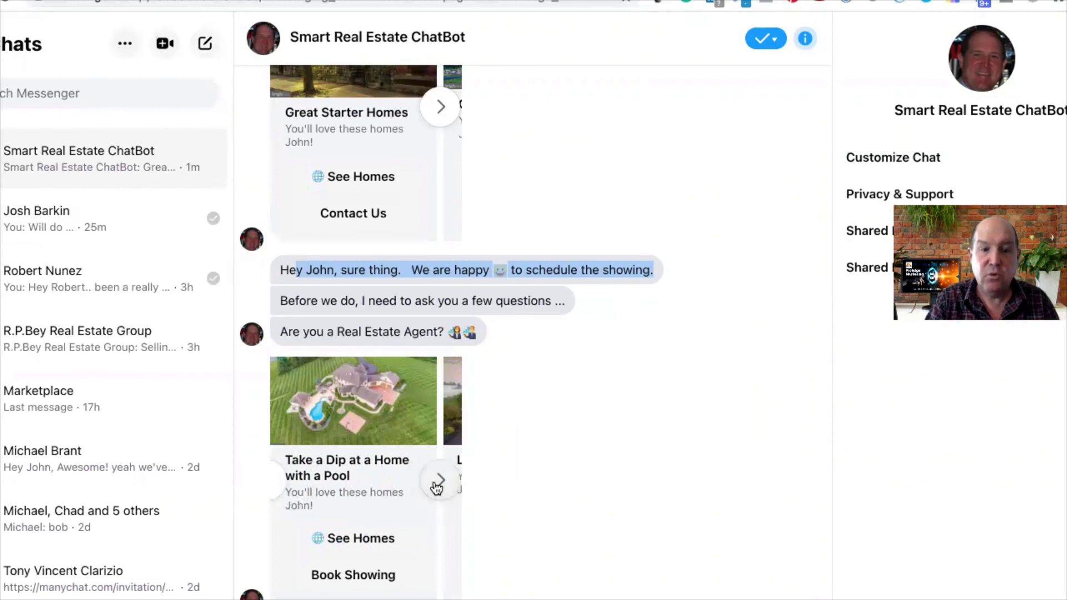
click(438, 483)
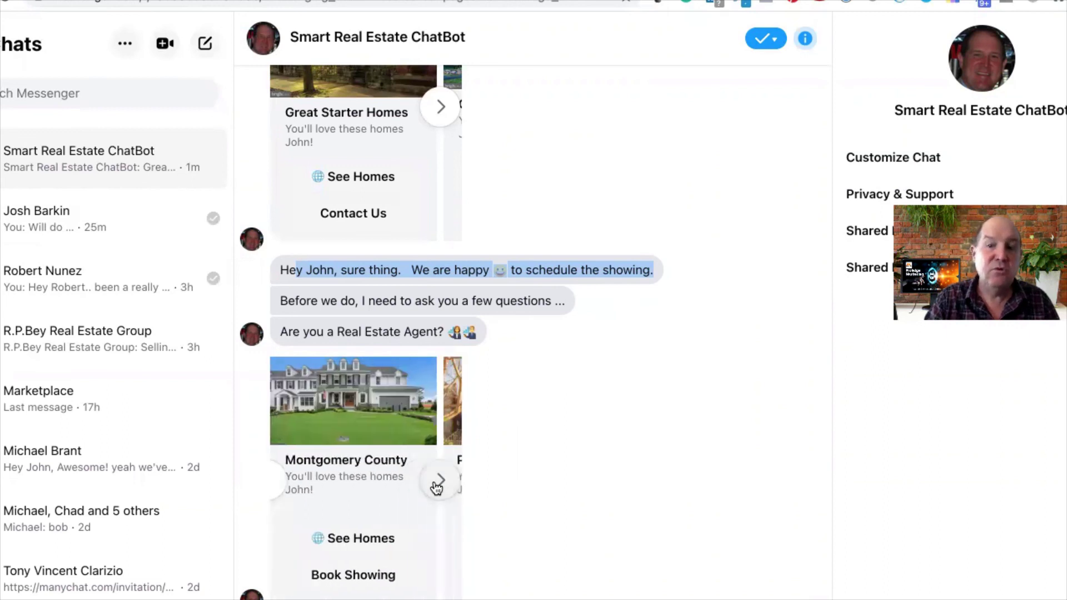
click(437, 482)
click(438, 482)
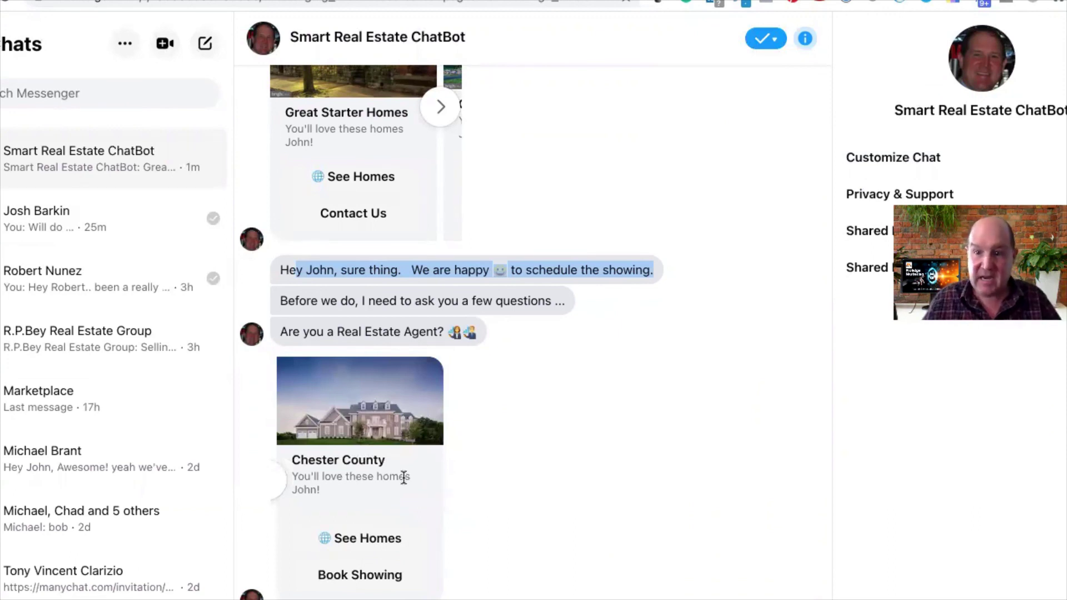
Request a showing from the Chester County card and answer Yes to the question about being a real estate agent
click(346, 535)
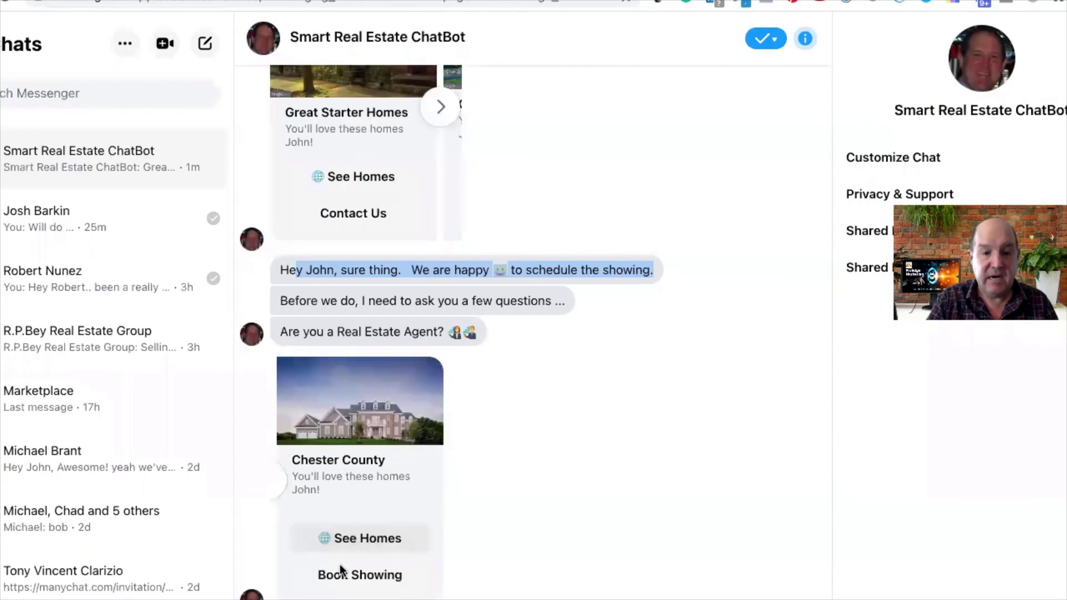
click(340, 572)
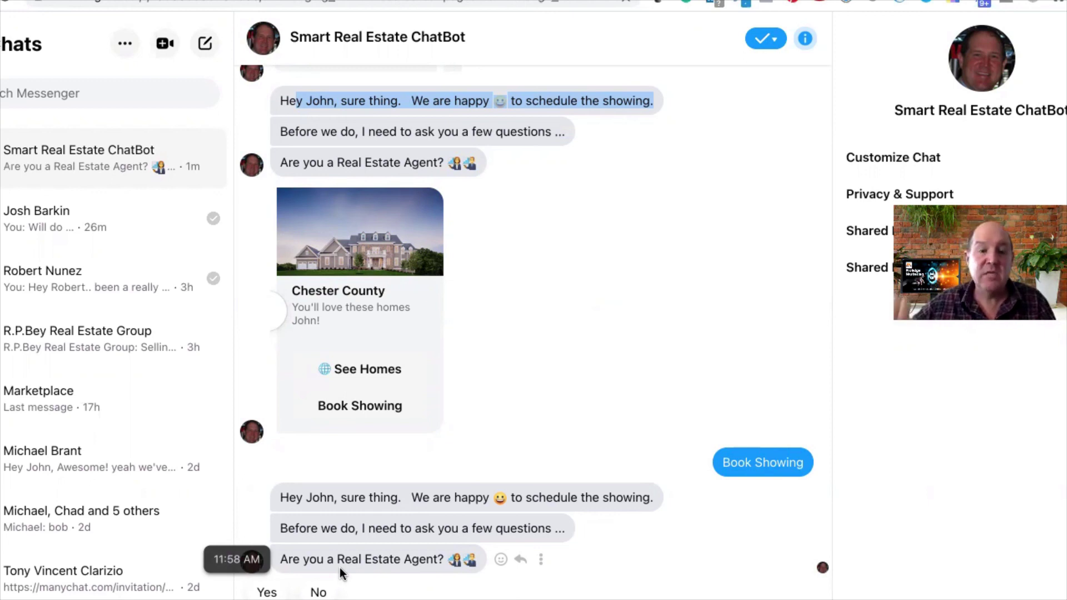
click(267, 590)
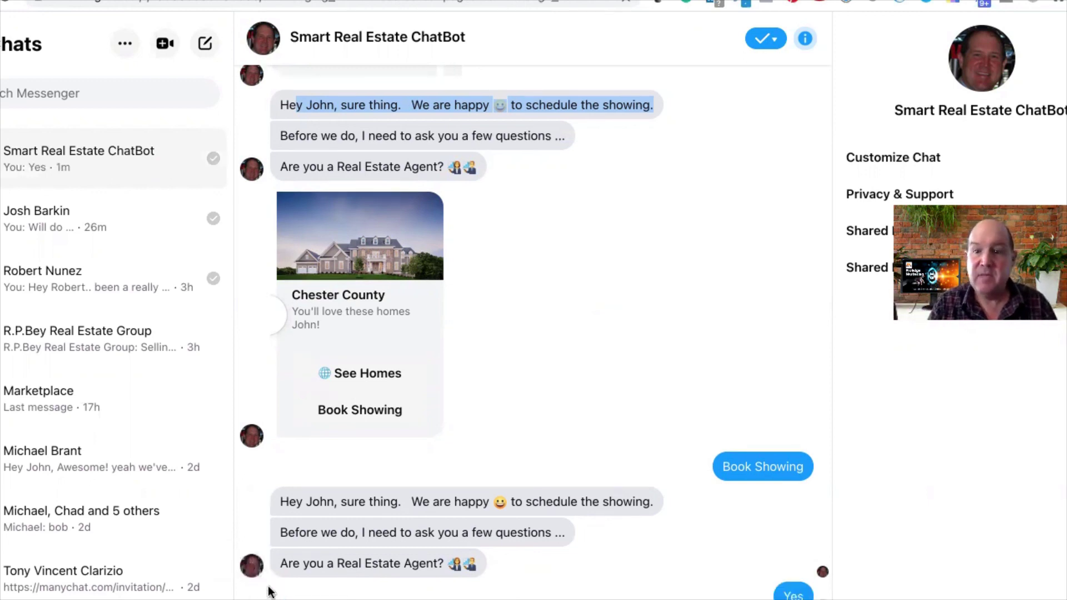